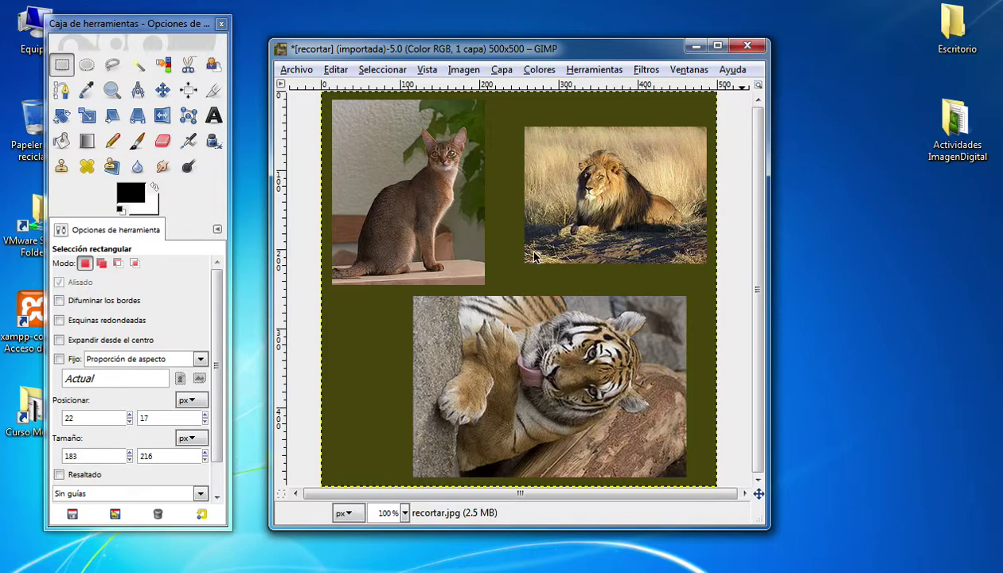
- Dock the Layers dialog, showing the recortar.jpg layer, to the right of the collage window
left_click(502, 292)
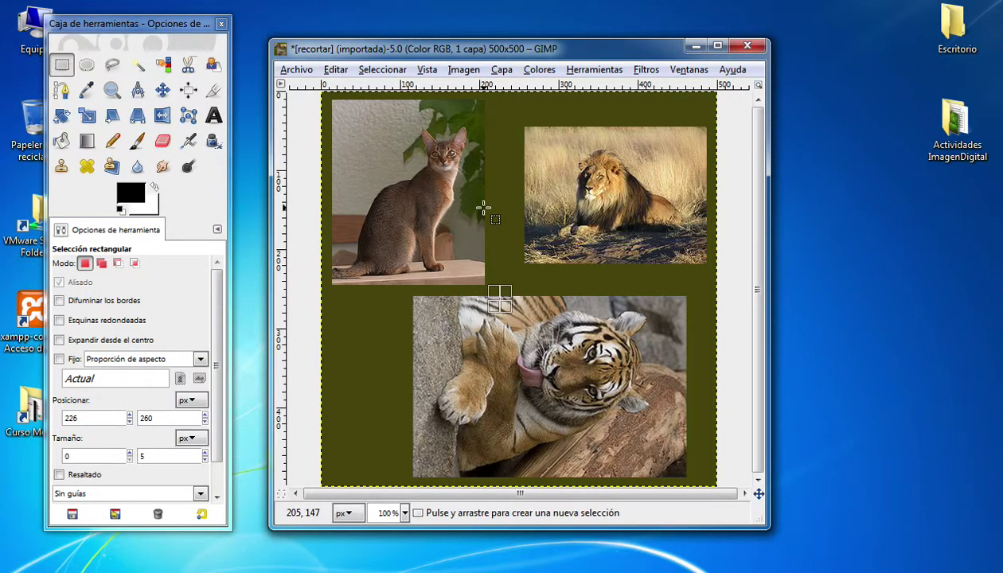
left_click_drag(387, 52, 387, 43)
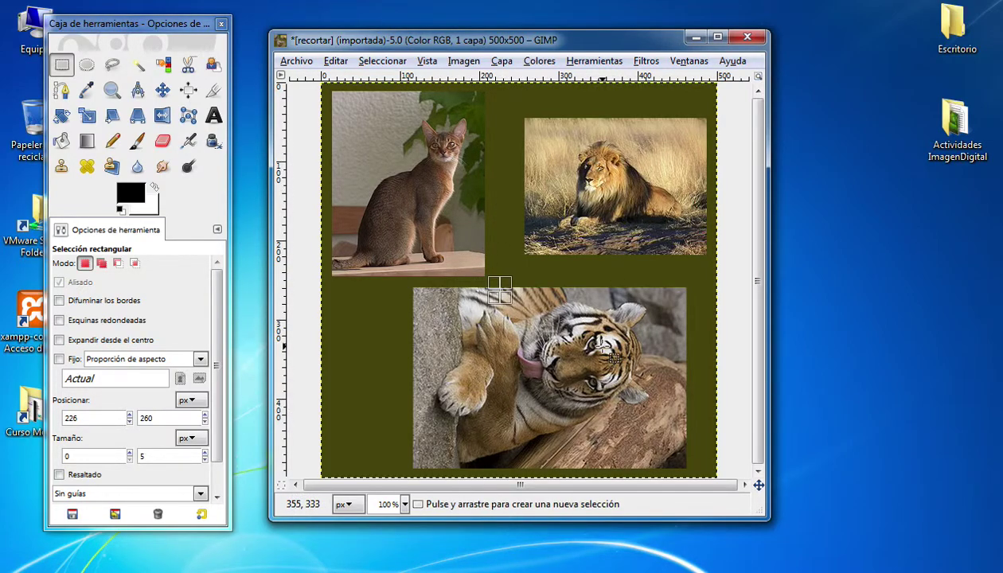
left_click(698, 64)
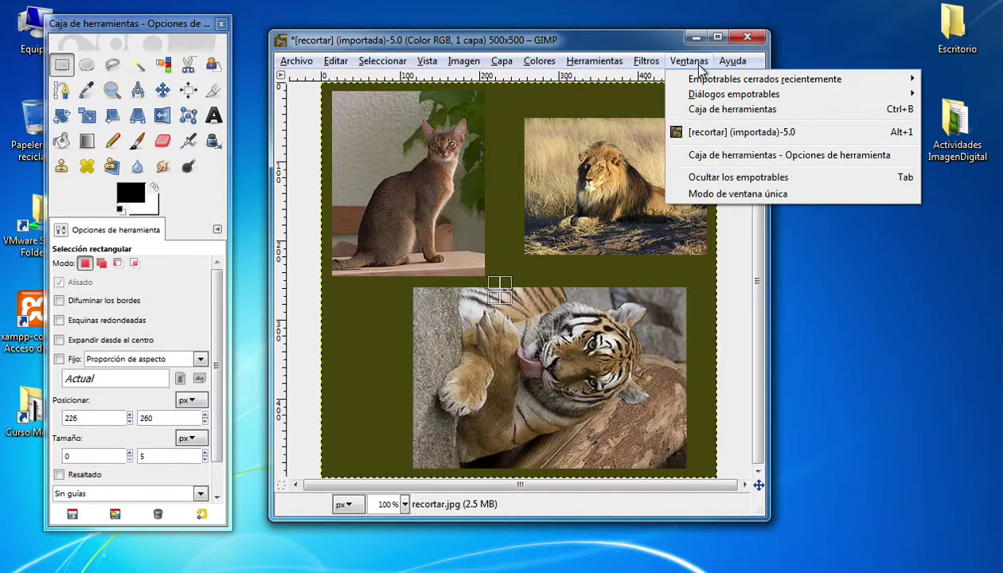
mouse_move(733, 94)
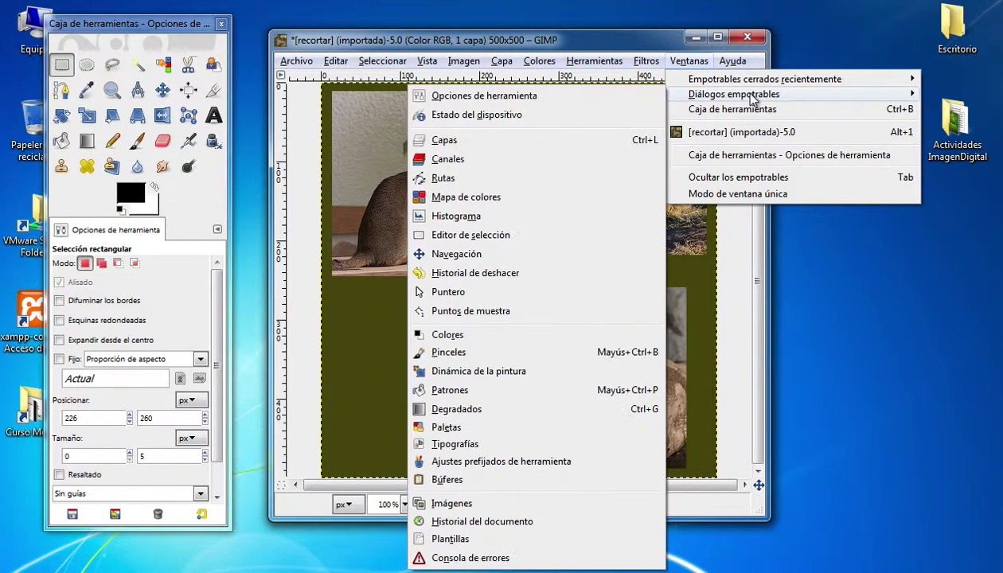
left_click(523, 140)
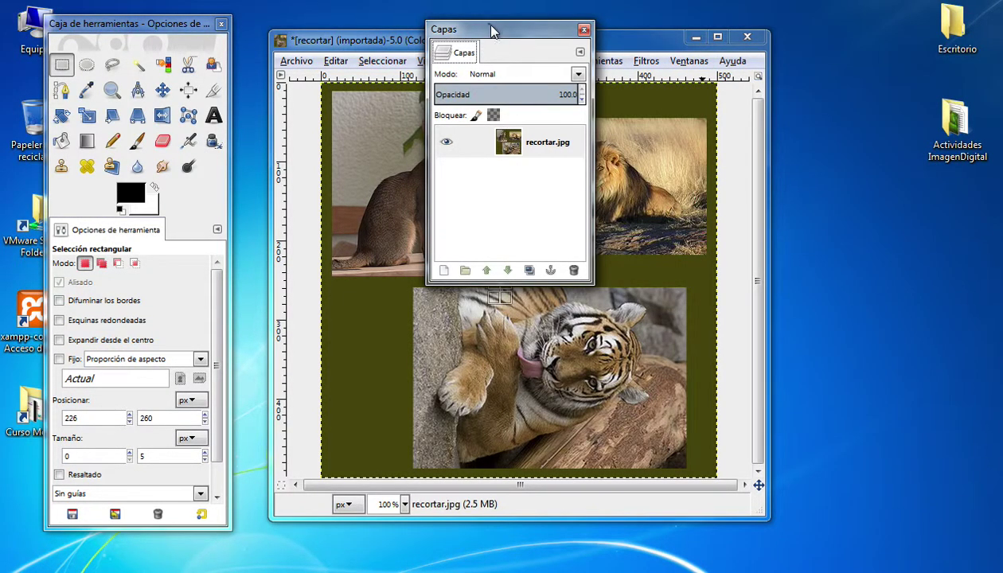
mouse_move(488, 24)
left_mouse_down()
mouse_move(660, 123)
mouse_move(850, 158)
left_mouse_up()
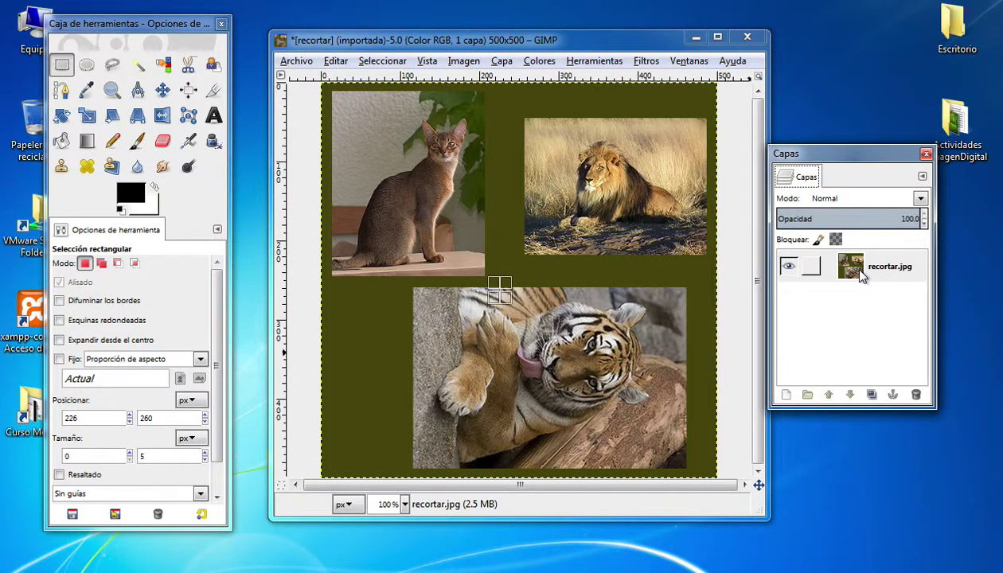
left_click_drag(581, 44, 570, 32)
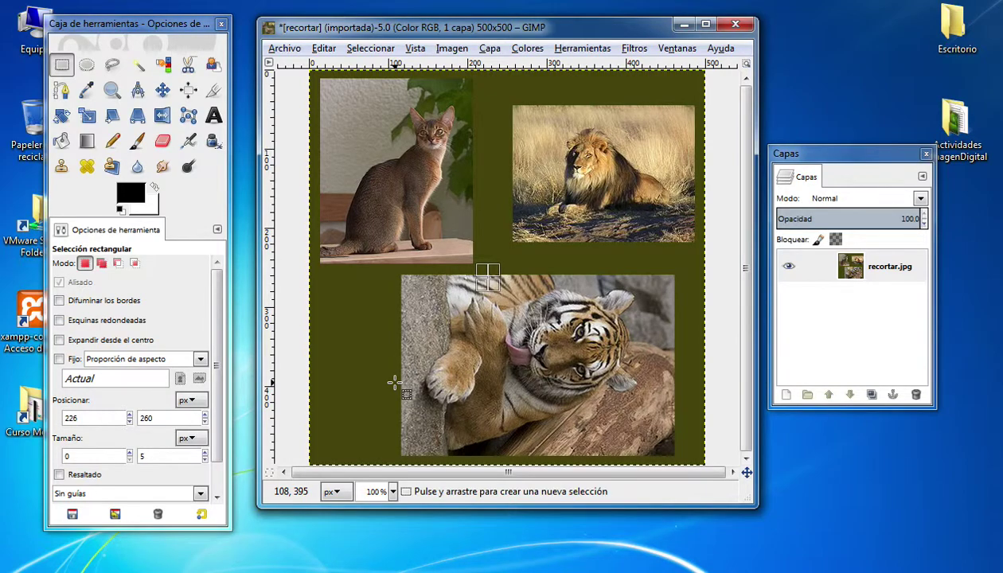
left_click_drag(350, 28, 352, 30)
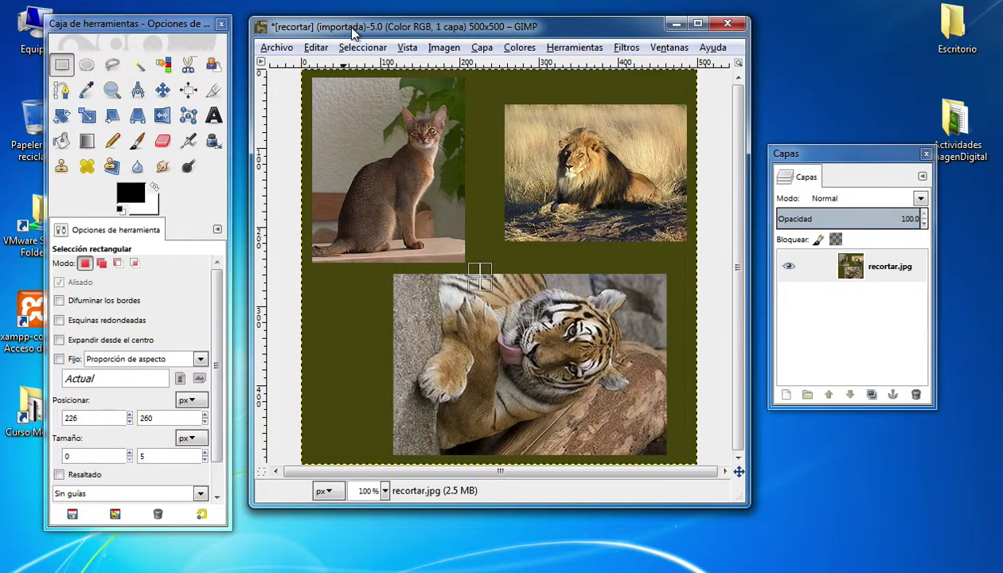
- Select the 193×232 cat photo with Rectangle Select and copy it
left_click(63, 67)
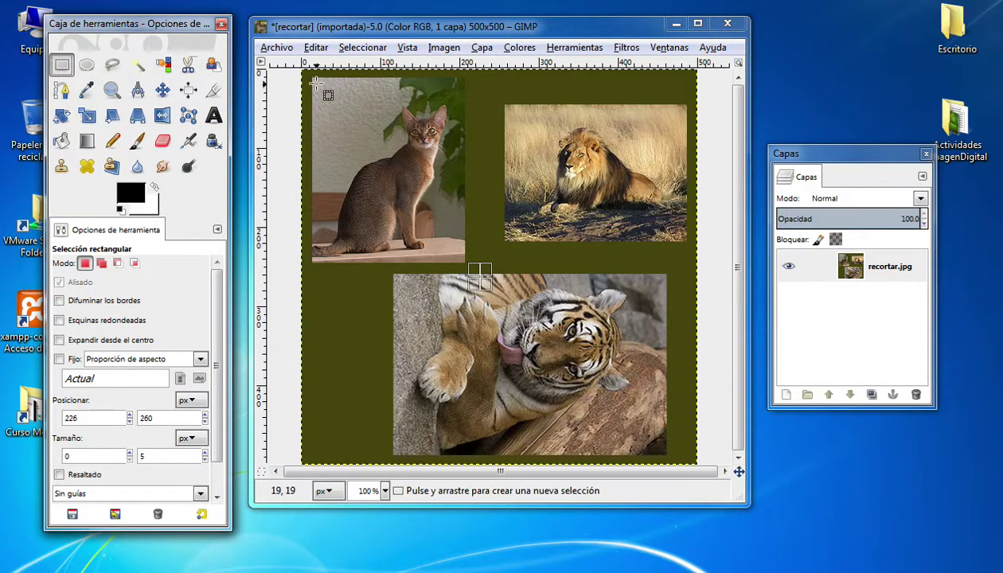
left_click_drag(313, 79, 464, 256)
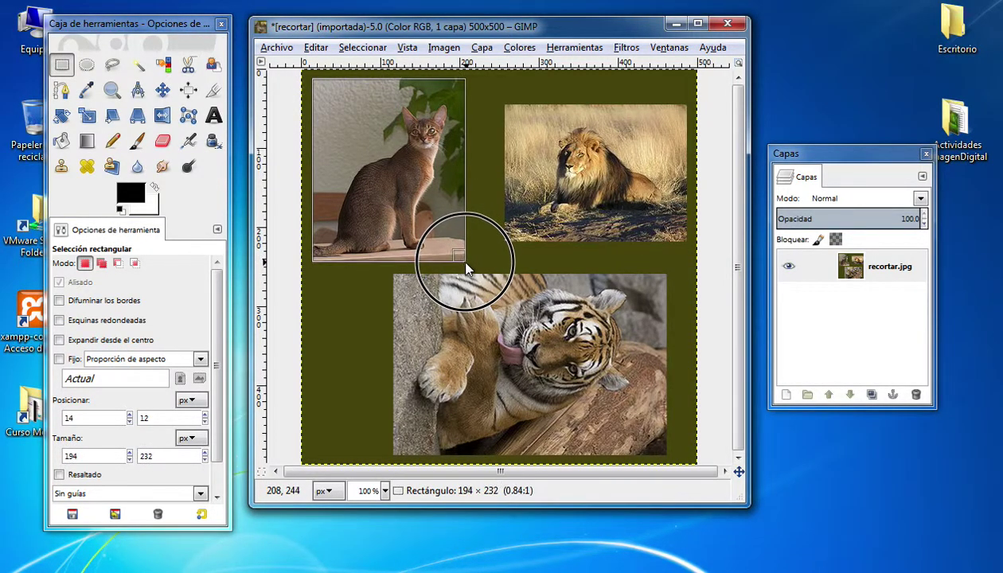
left_click_drag(464, 256, 467, 266)
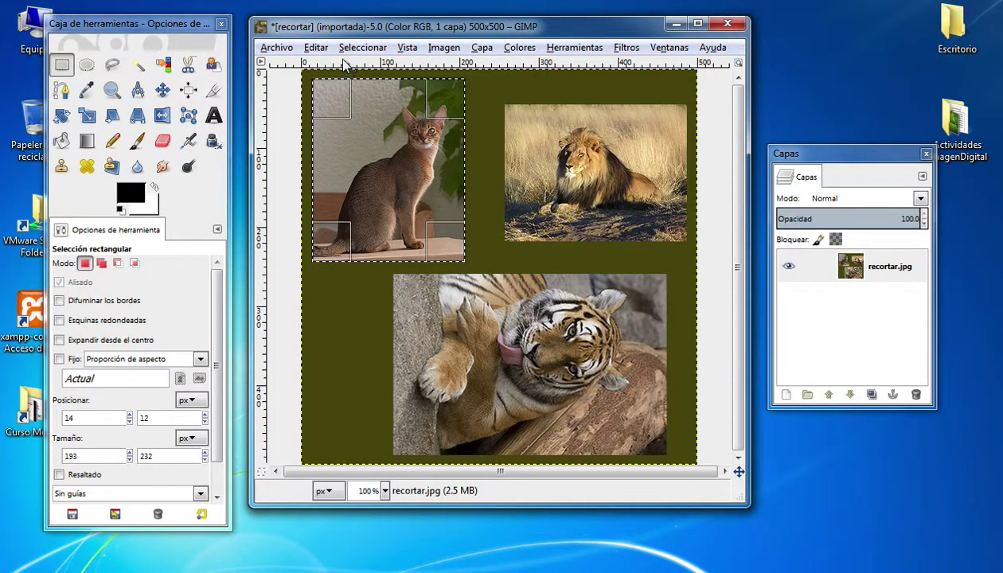
left_click(316, 47)
left_click(379, 159)
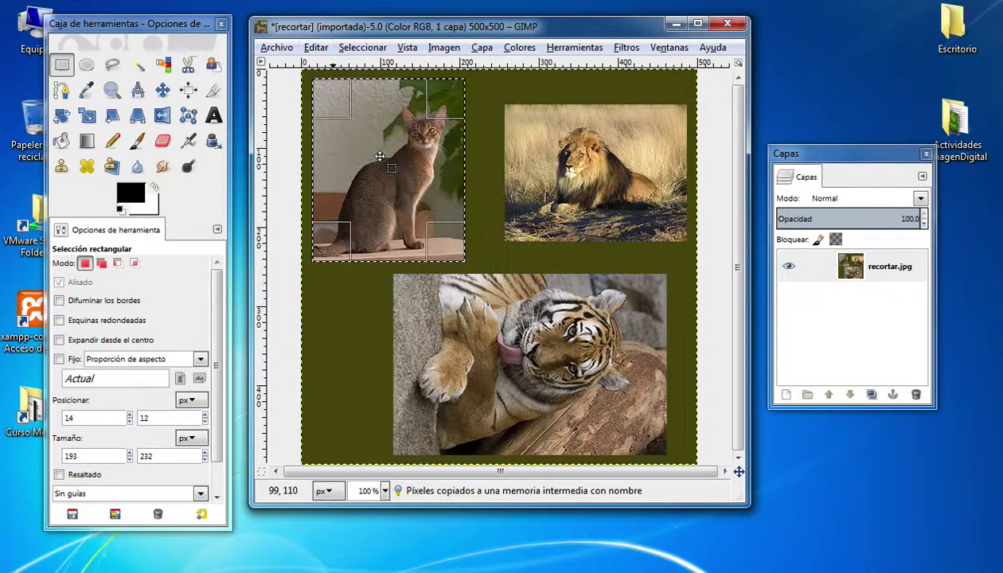
left_click(324, 49)
left_click(363, 47)
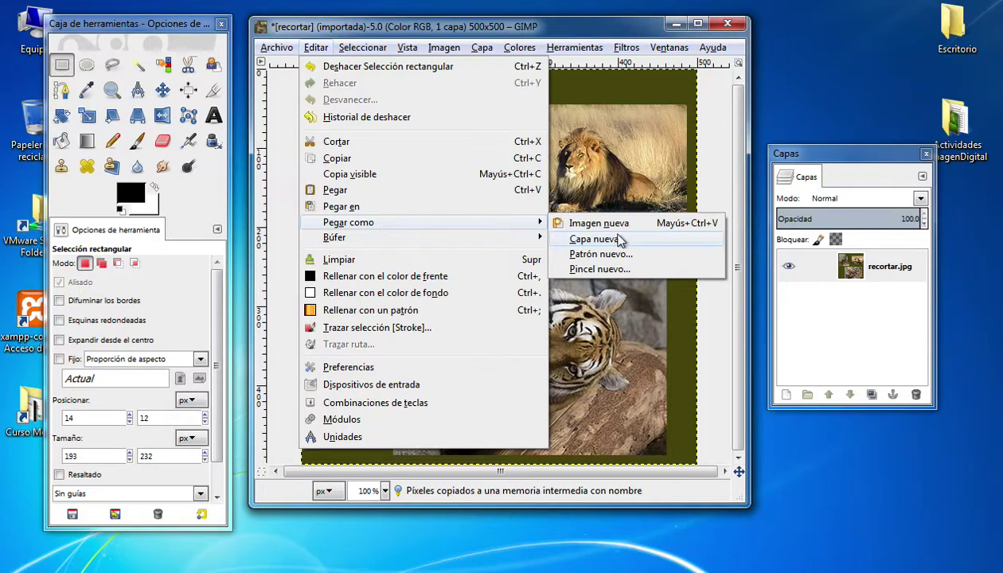
mouse_move(348, 222)
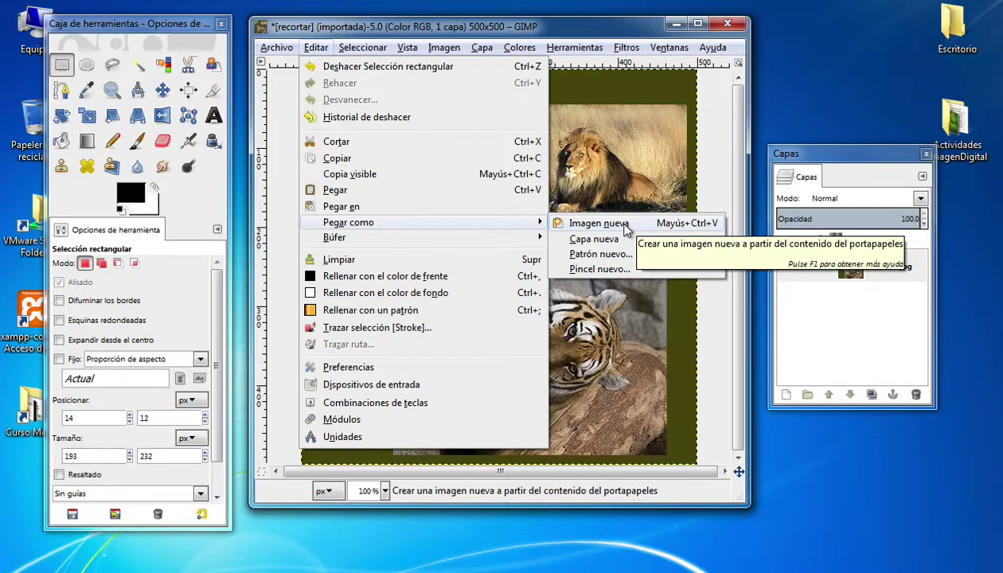
- Paste the copied cat as a new 193×232 image and enlarge its window
left_click(625, 224)
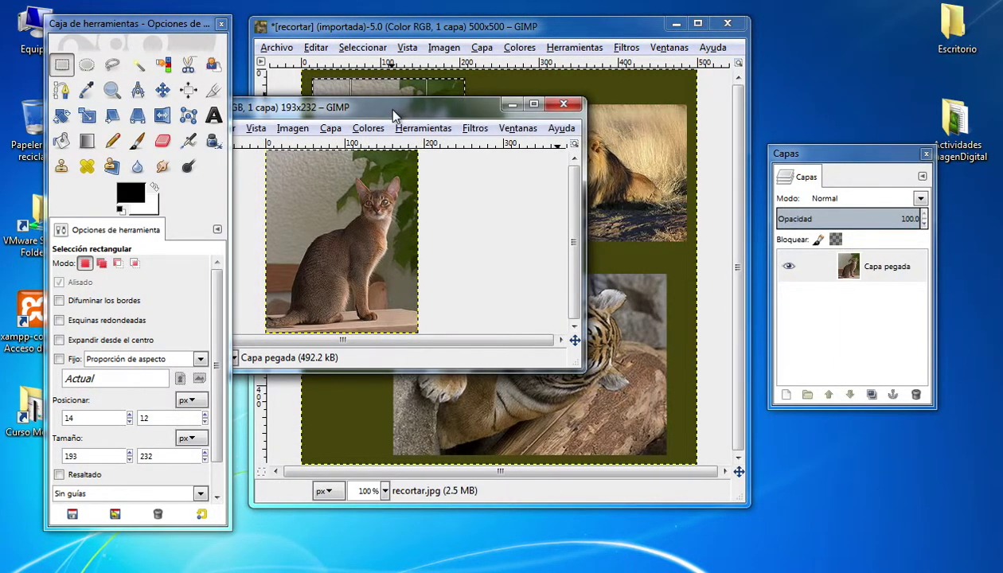
left_click_drag(393, 114, 539, 93)
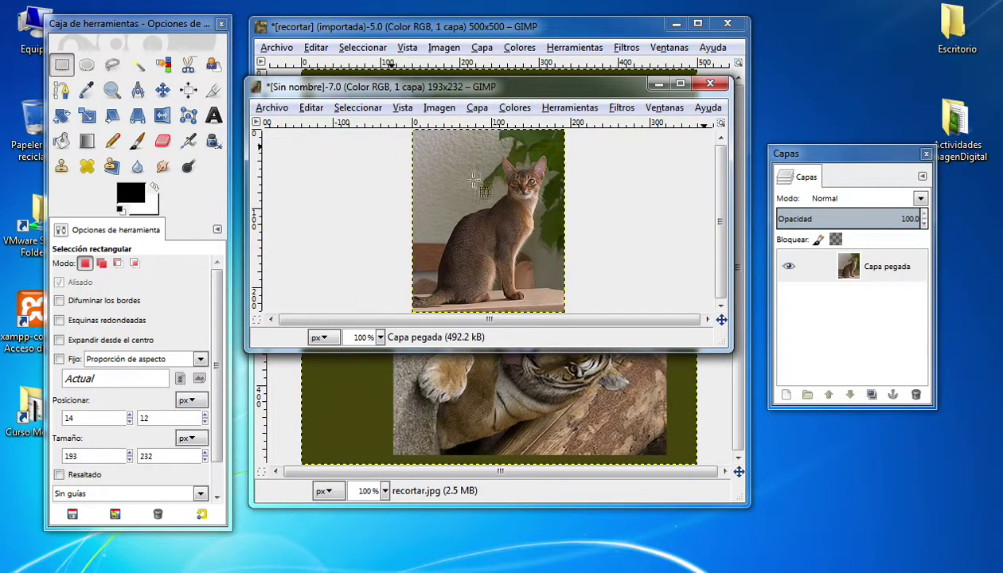
left_click_drag(726, 347, 745, 388)
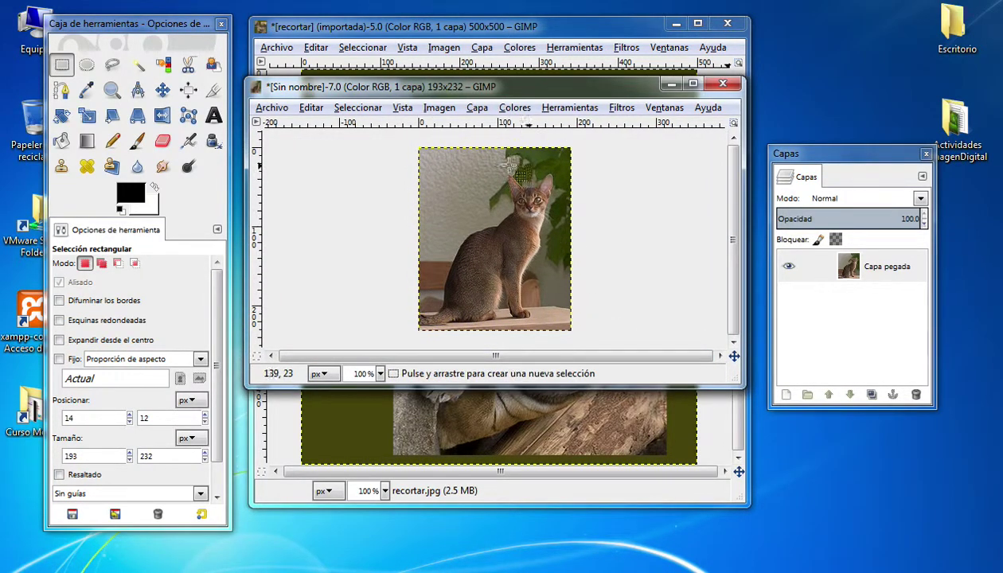
- Export the cat image to the Desktop as gato.png
left_click(271, 108)
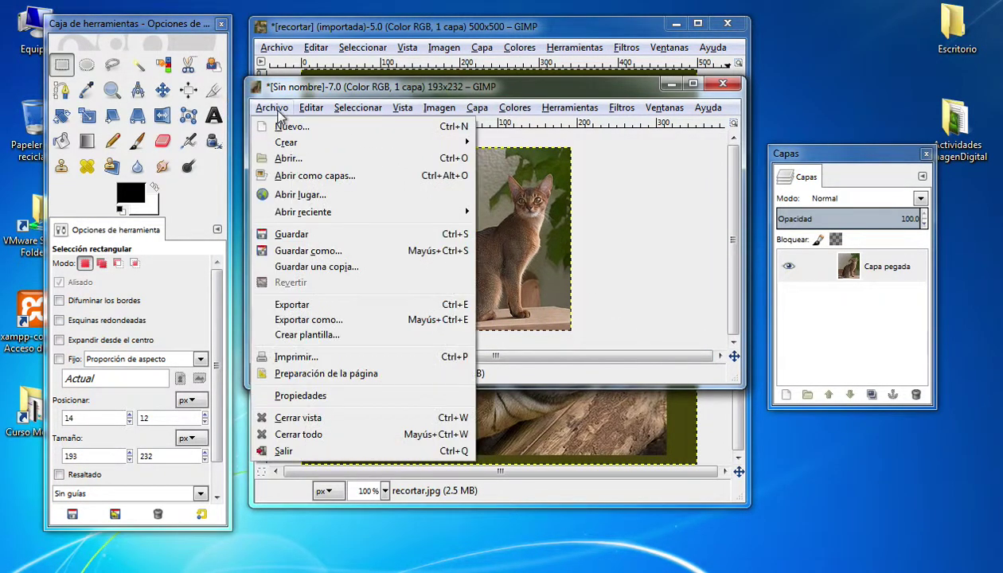
left_click(293, 304)
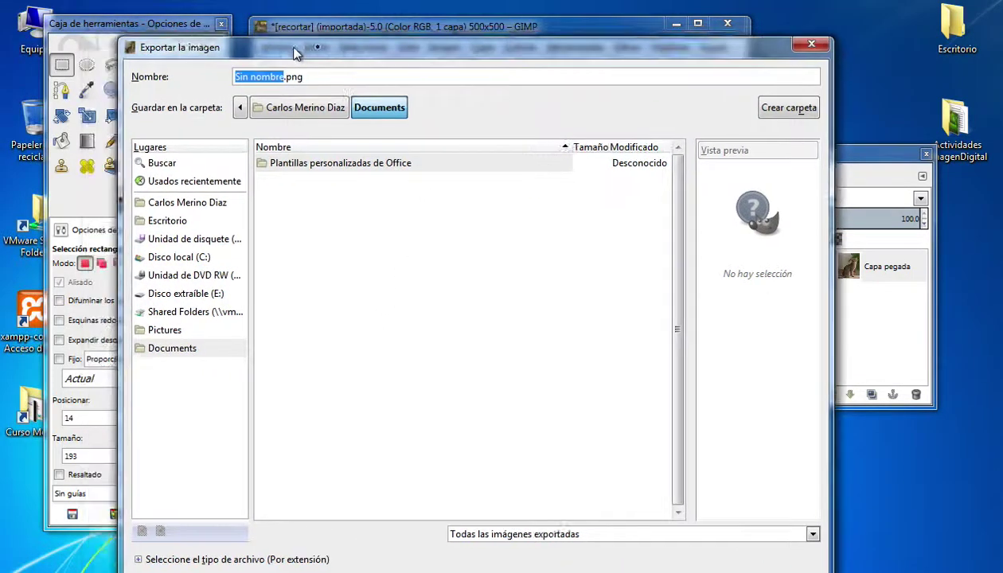
left_click_drag(175, 35, 310, 16)
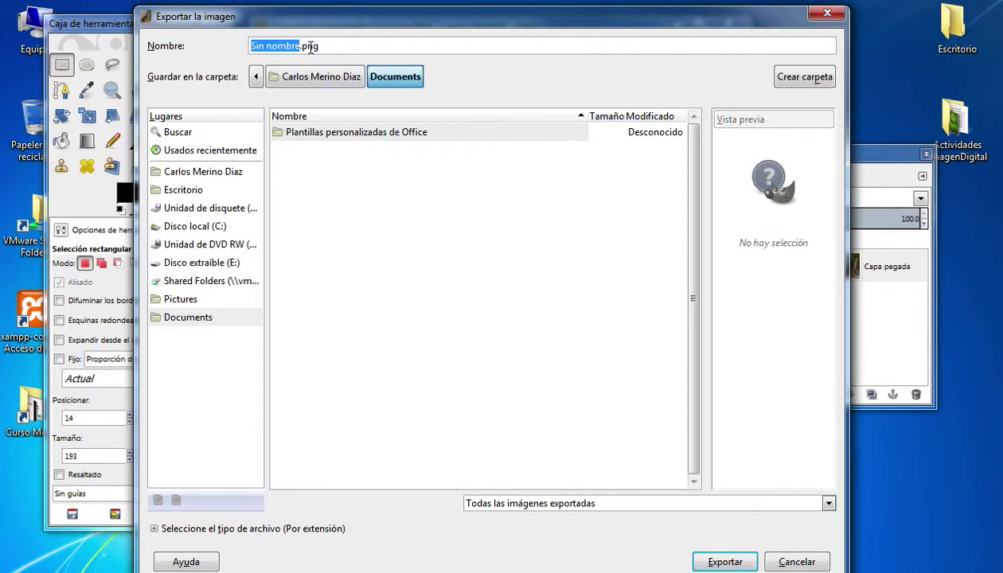
left_click(166, 191)
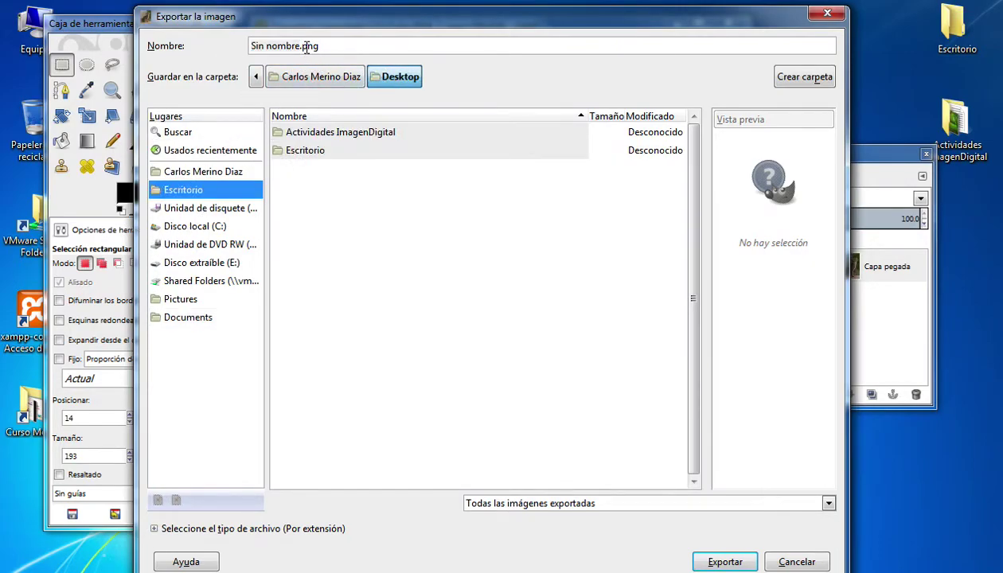
left_click_drag(305, 46, 252, 46)
type("gato")
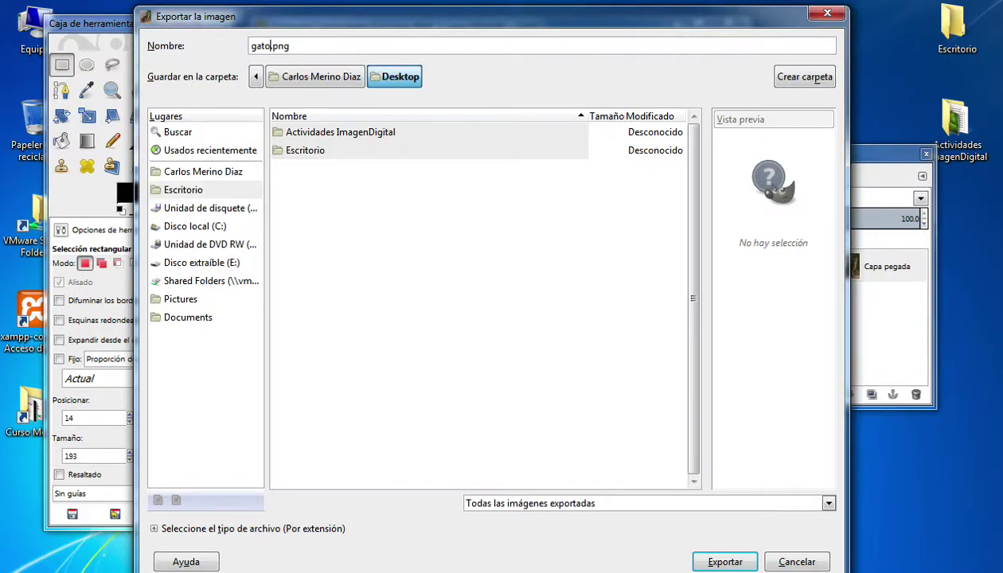
left_click(782, 564)
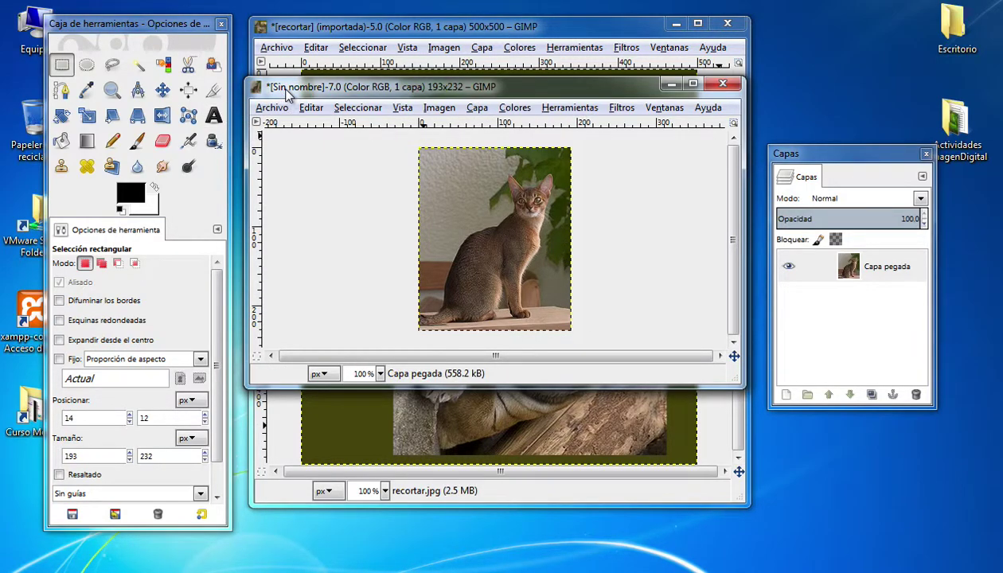
- Choose the Text tool with the Comic Sans MS Bold font
left_click_drag(332, 91, 335, 78)
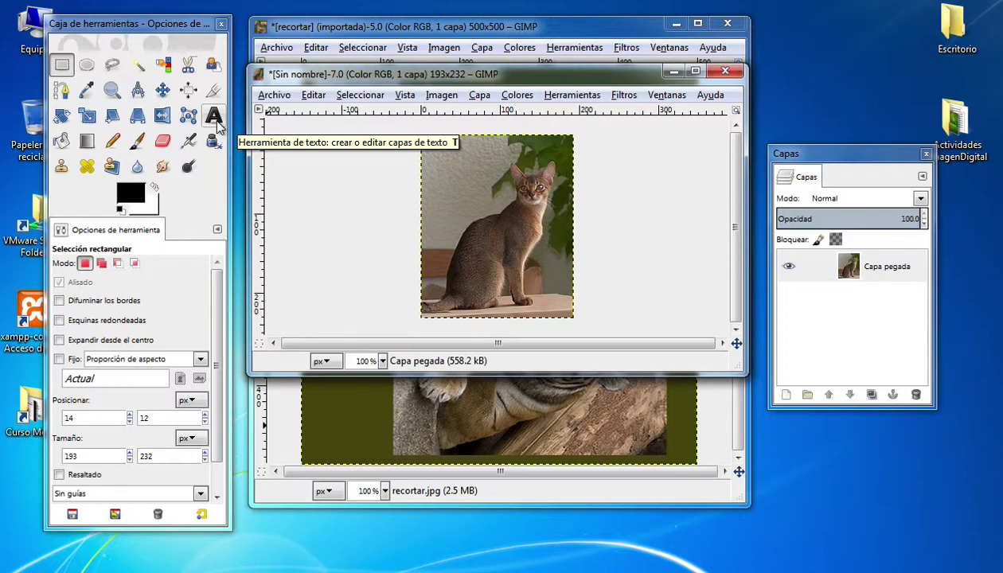
left_click(215, 118)
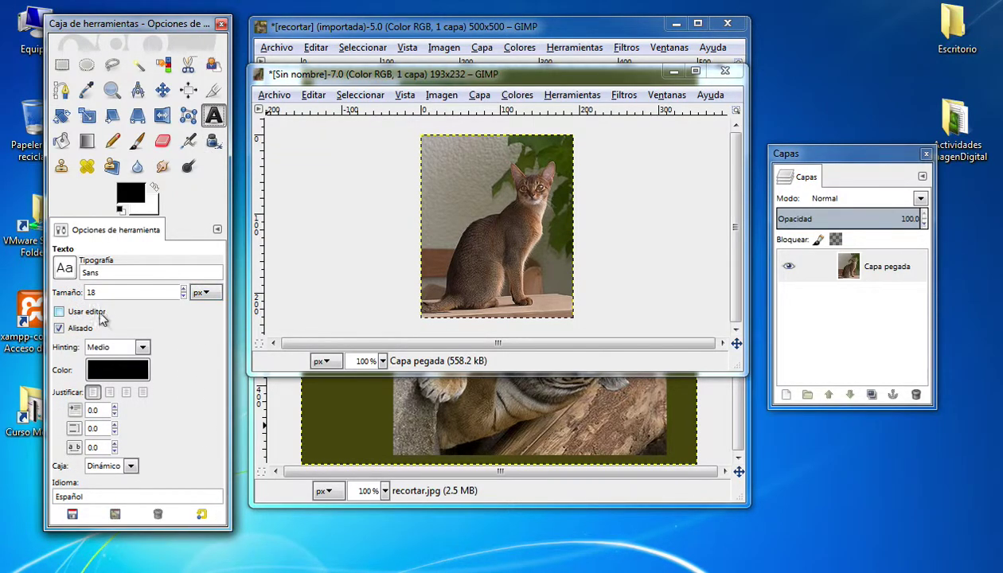
left_click(64, 268)
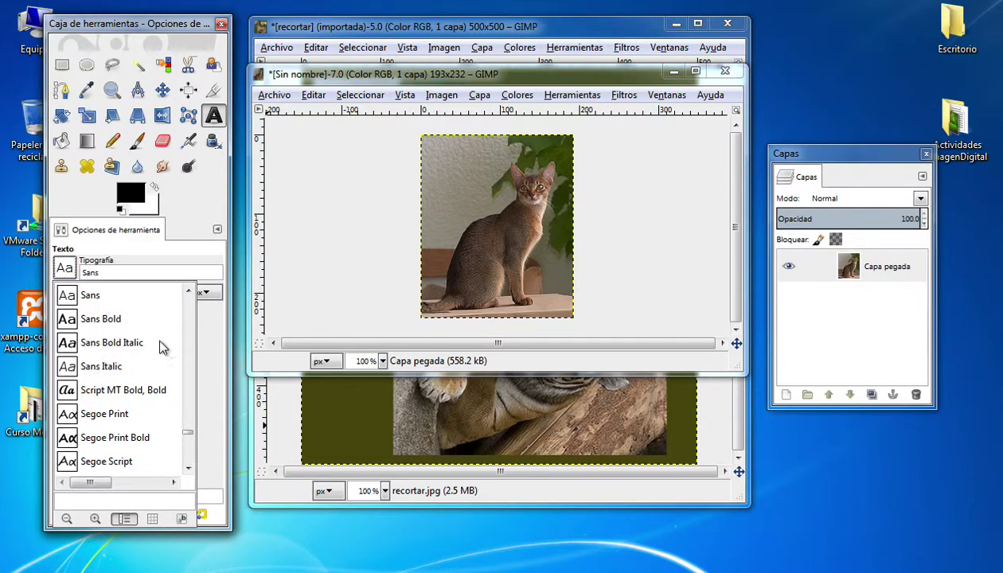
mouse_move(186, 436)
left_mouse_down()
mouse_move(194, 289)
mouse_move(192, 342)
left_mouse_up()
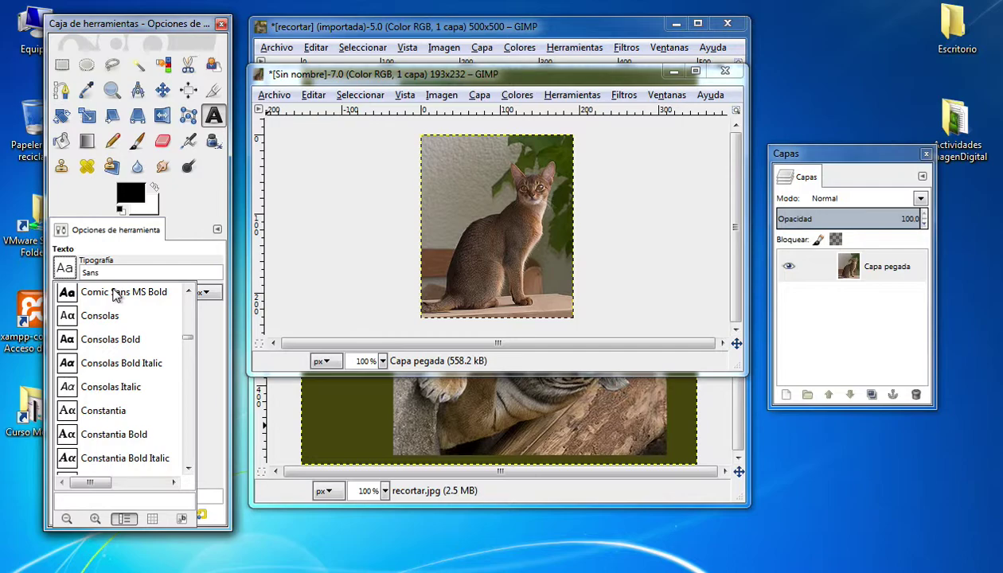
left_click(117, 295)
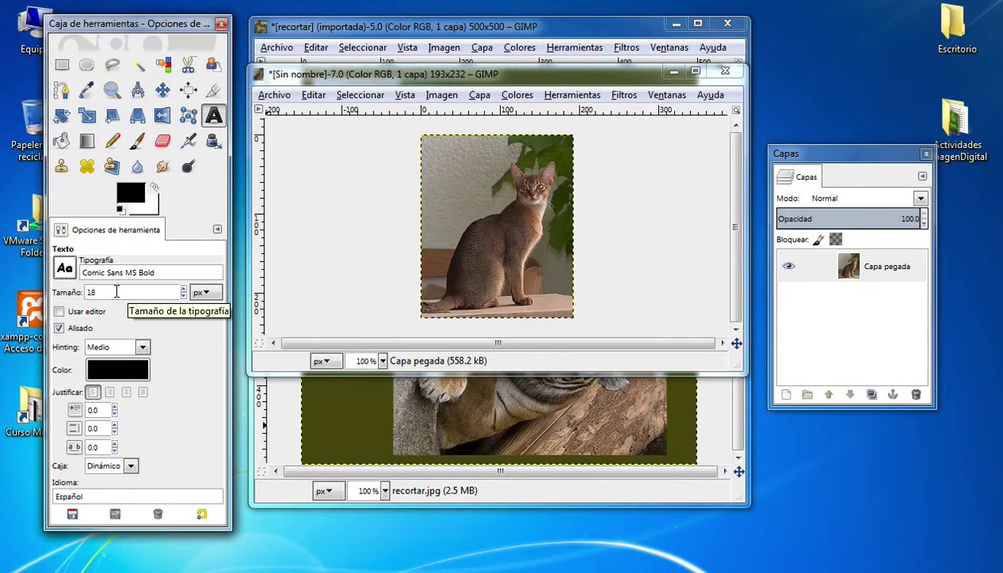
- Set the text colour to bright red ed1e1e with centred justification
left_click(107, 369)
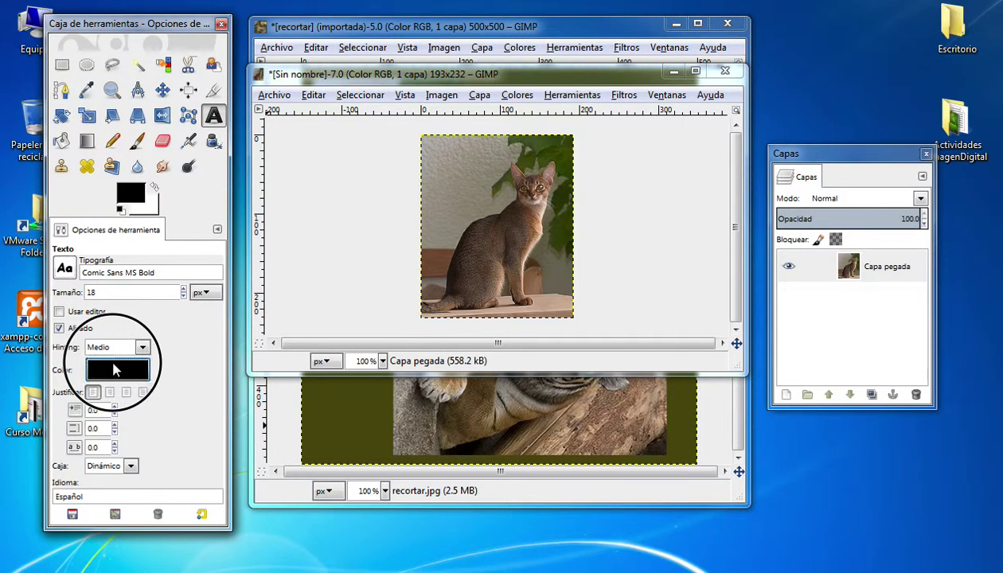
left_click(263, 205)
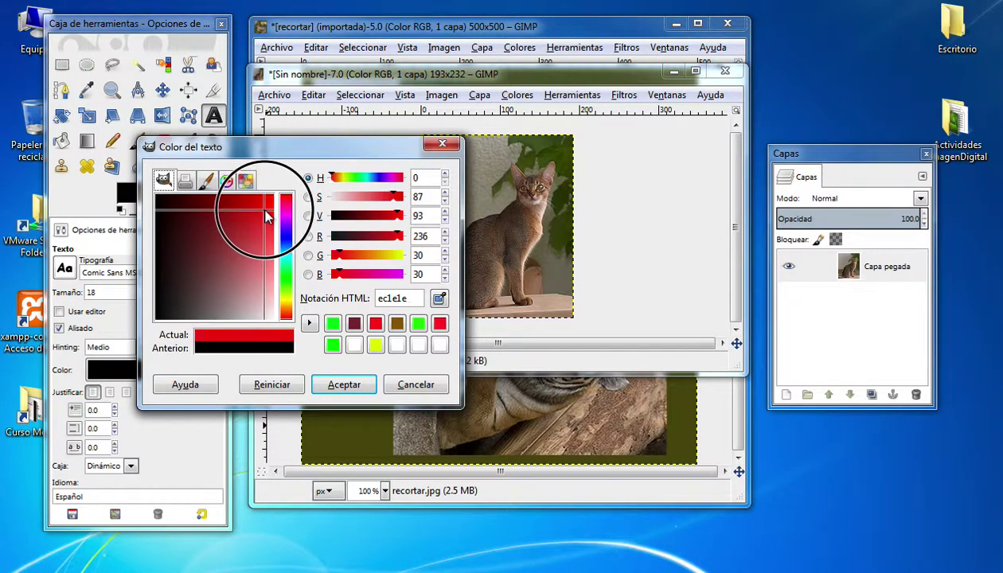
left_click(327, 387)
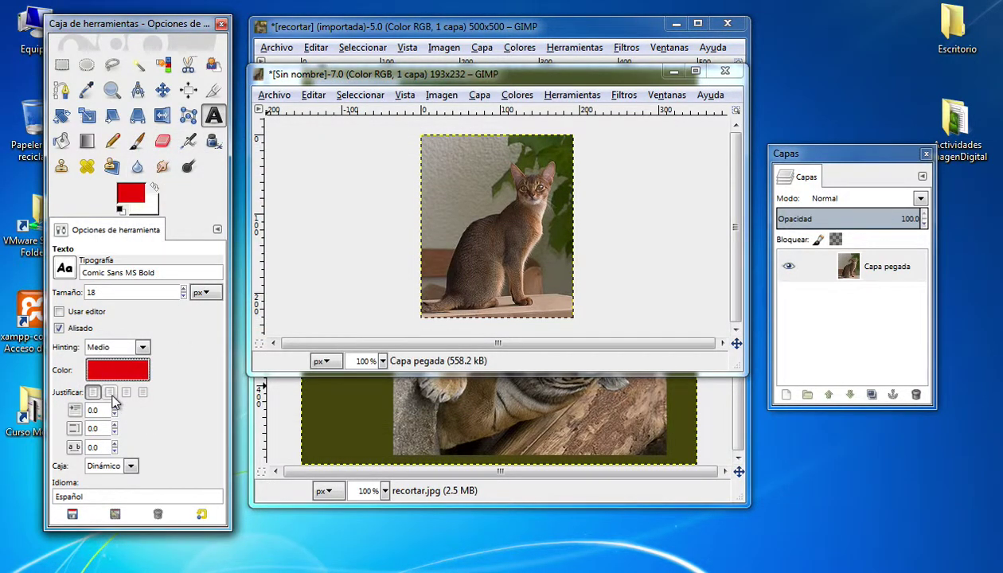
left_click(110, 392)
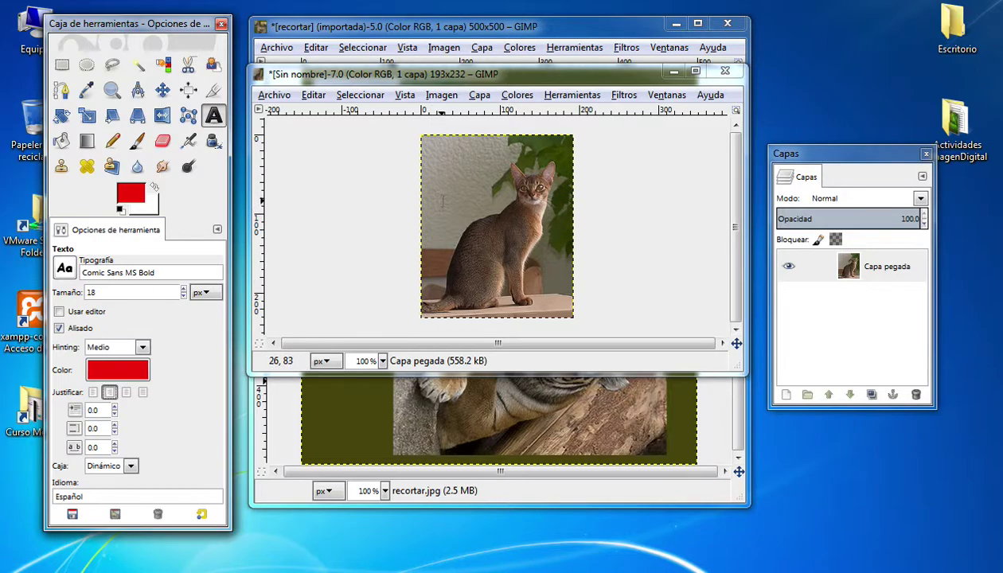
- Add the red text label 'Gato' near the cat's upper left
left_click_drag(398, 74, 392, 67)
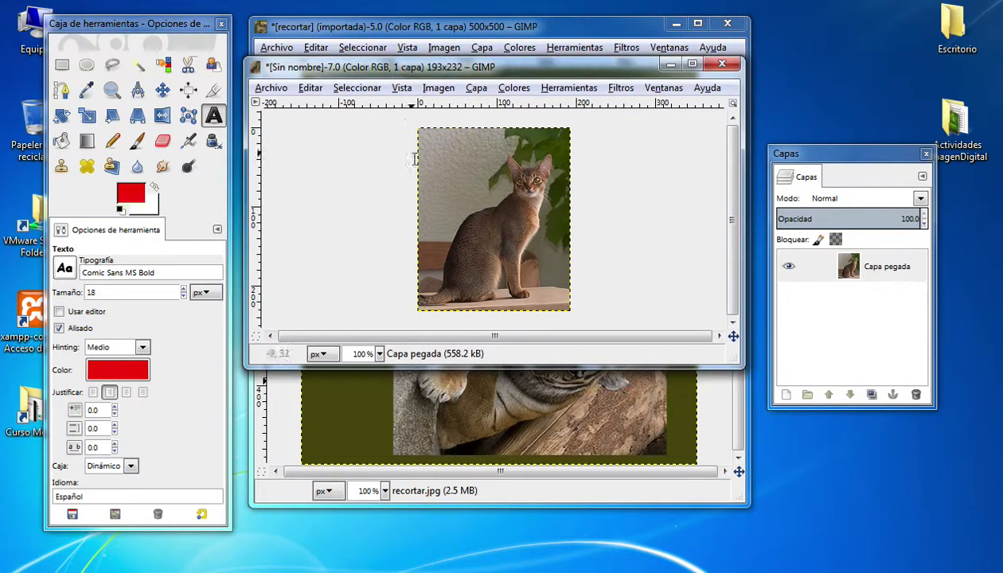
left_click(428, 151)
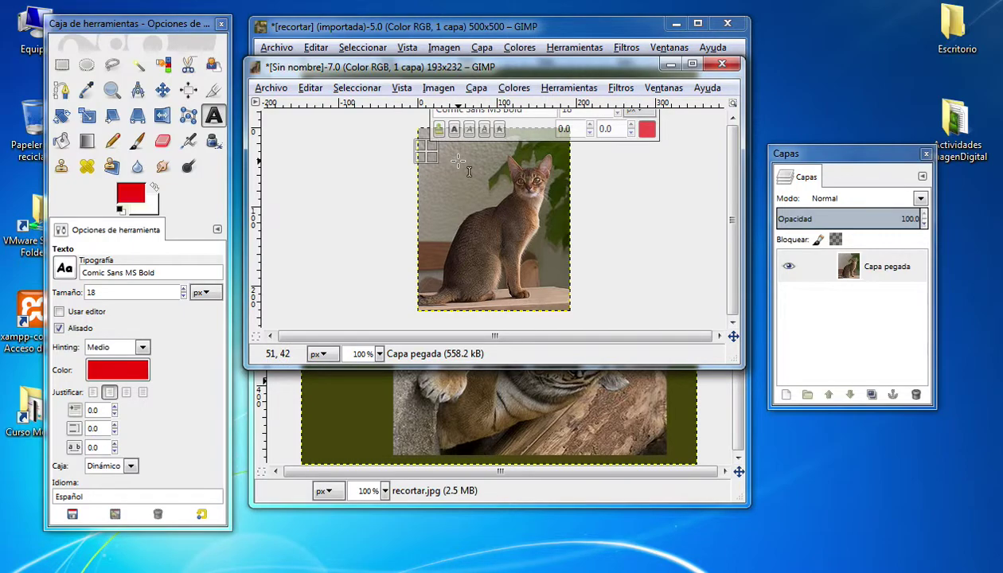
type("Gato")
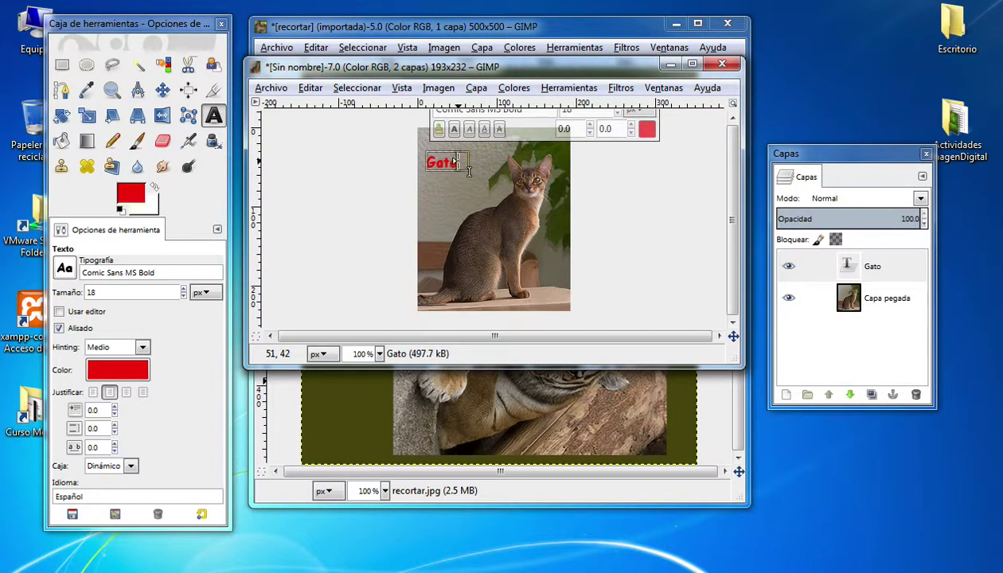
left_click(891, 269)
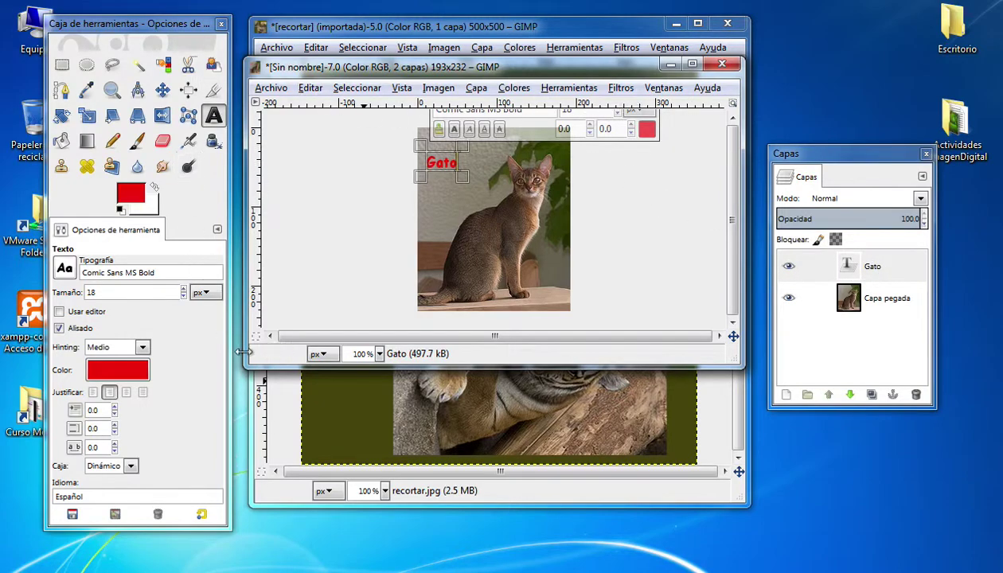
- Try moving the Gato label, undoing two accidental shifts of the cat photo
left_click(165, 94)
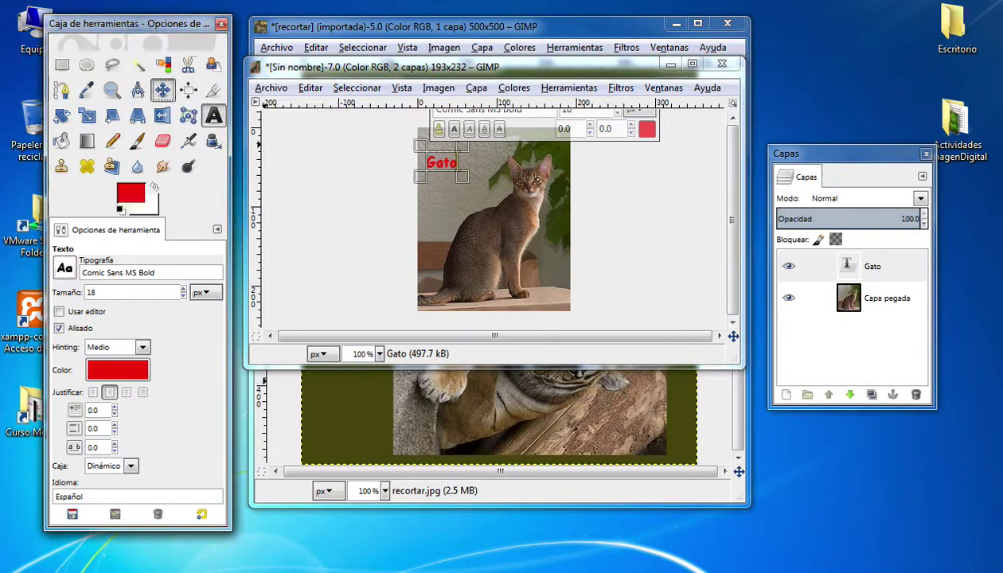
mouse_move(438, 170)
left_mouse_down()
mouse_move(449, 178)
mouse_move(443, 170)
left_mouse_up()
left_click(309, 90)
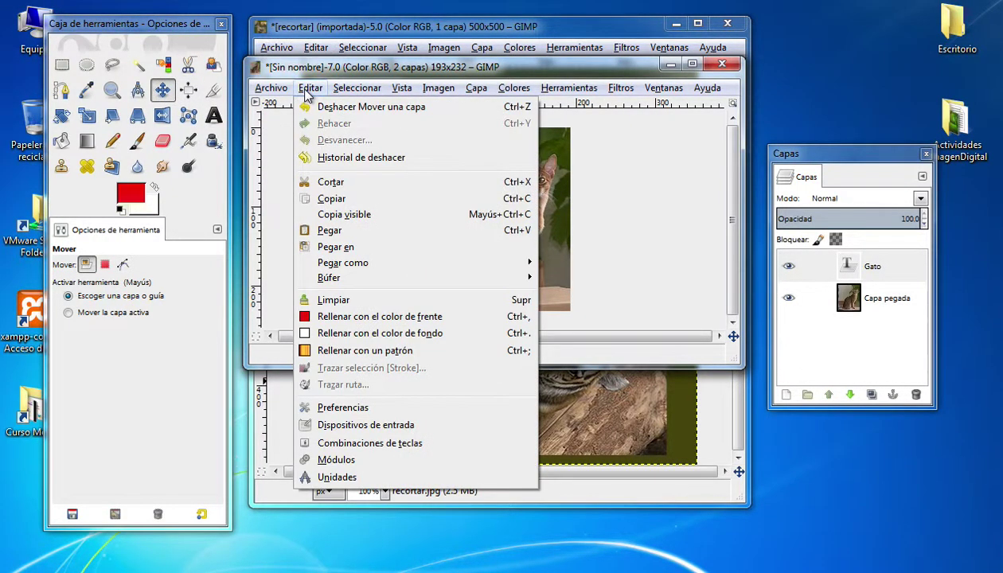
left_click(335, 107)
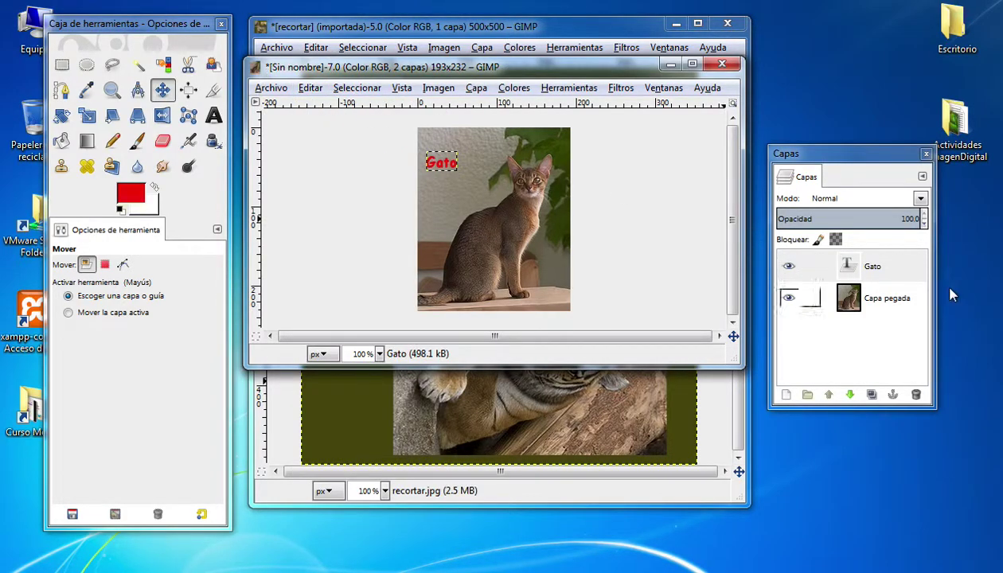
left_click(901, 274)
mouse_move(447, 163)
left_mouse_down()
mouse_move(467, 179)
mouse_move(453, 170)
left_mouse_up()
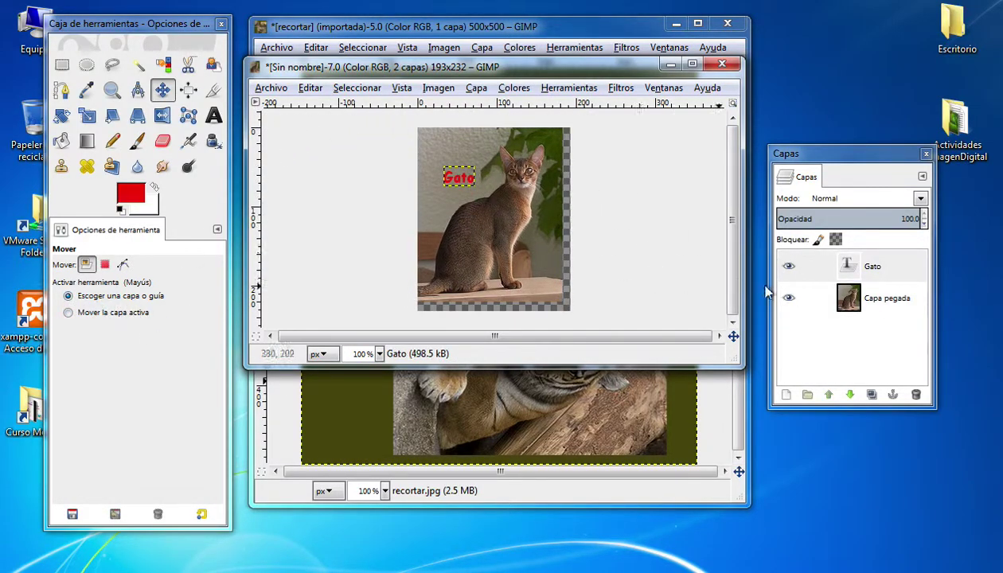
left_click(311, 88)
left_click(314, 108)
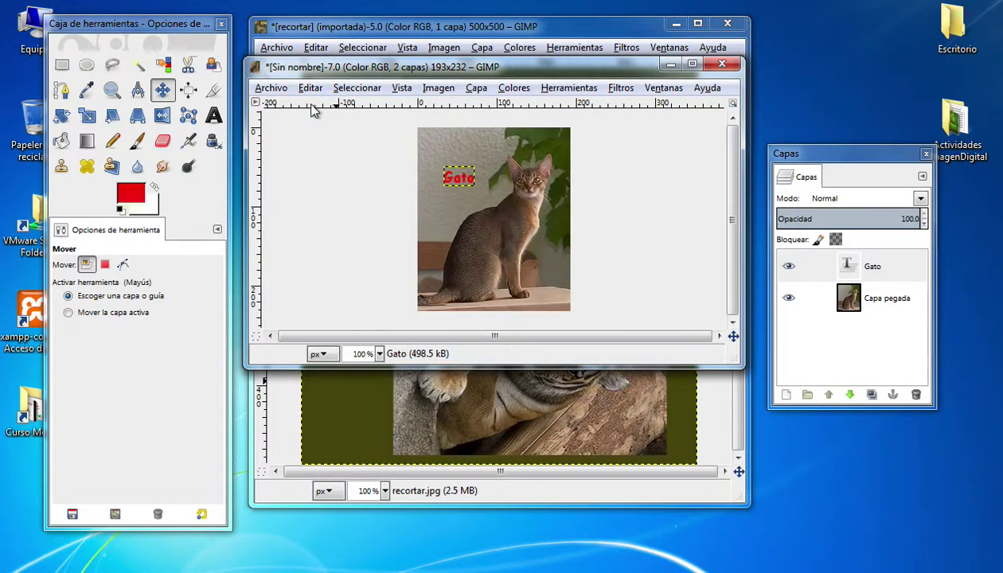
- With the Move tool on the active layer only, drag Gato to the upper left
left_click(87, 316)
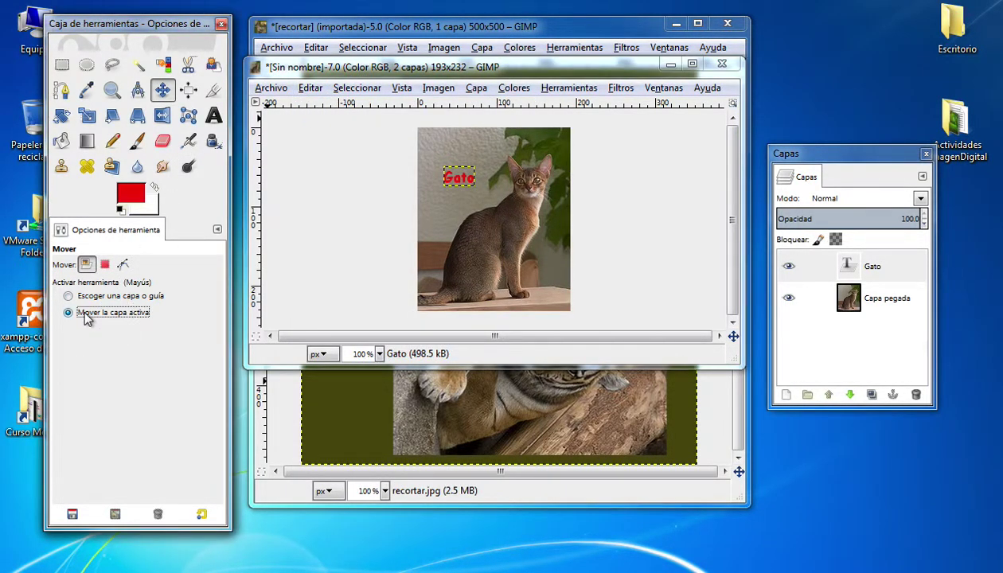
left_click(868, 266)
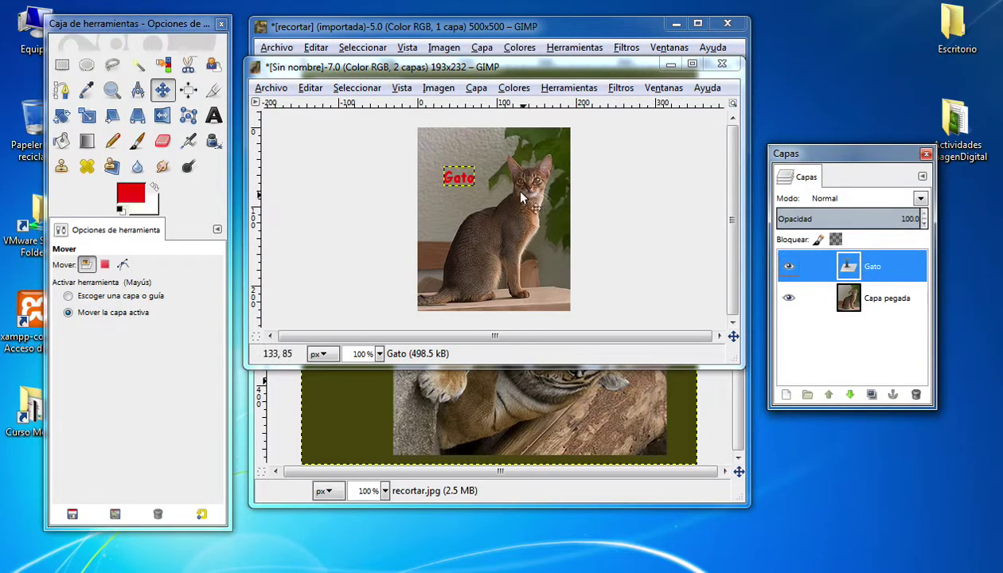
mouse_move(463, 187)
left_mouse_down()
mouse_move(436, 175)
mouse_move(465, 195)
mouse_move(453, 165)
left_mouse_up()
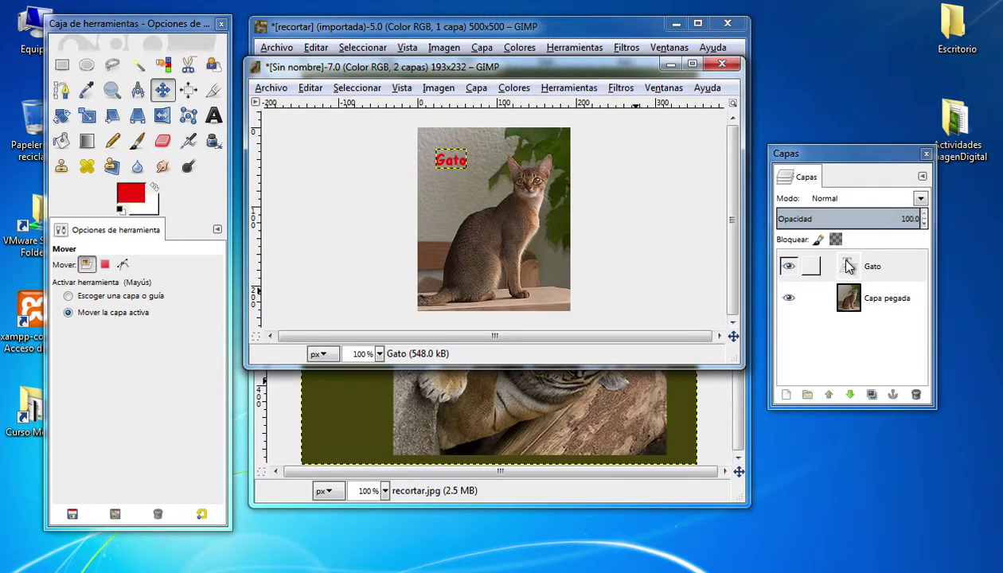
left_click_drag(471, 66, 461, 66)
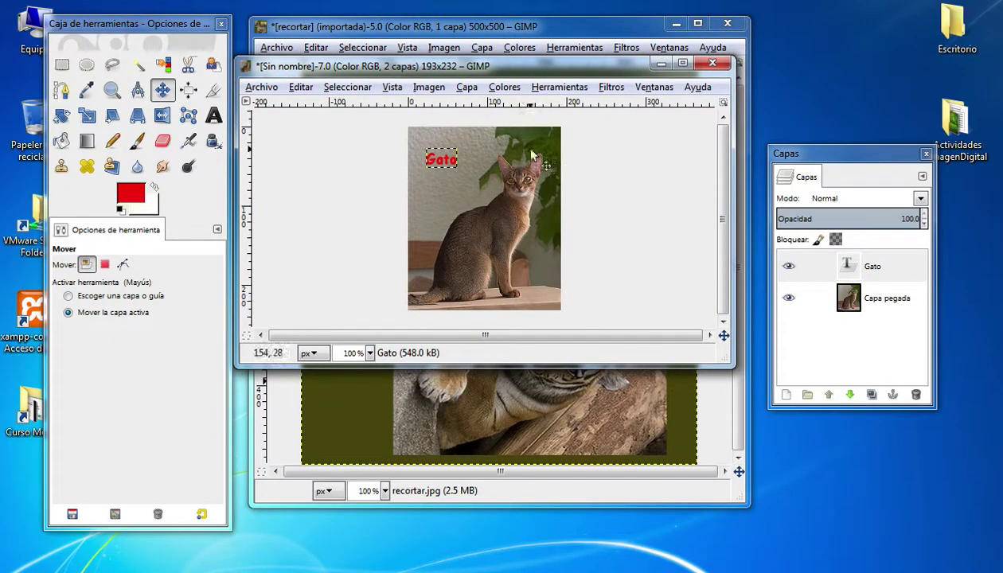
- Export the labelled cat to the Desktop as gato.png and close its window
left_click(261, 87)
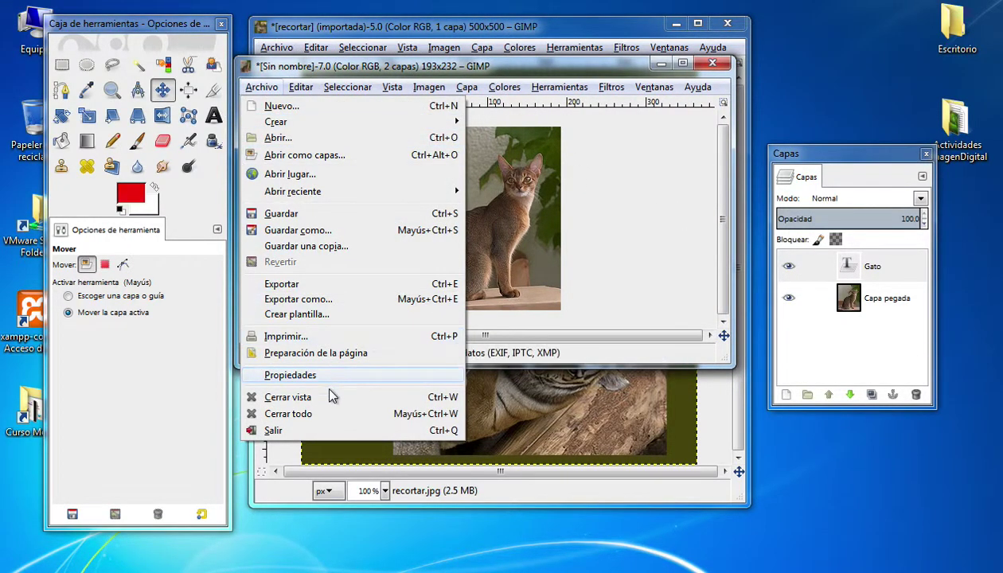
left_click(307, 299)
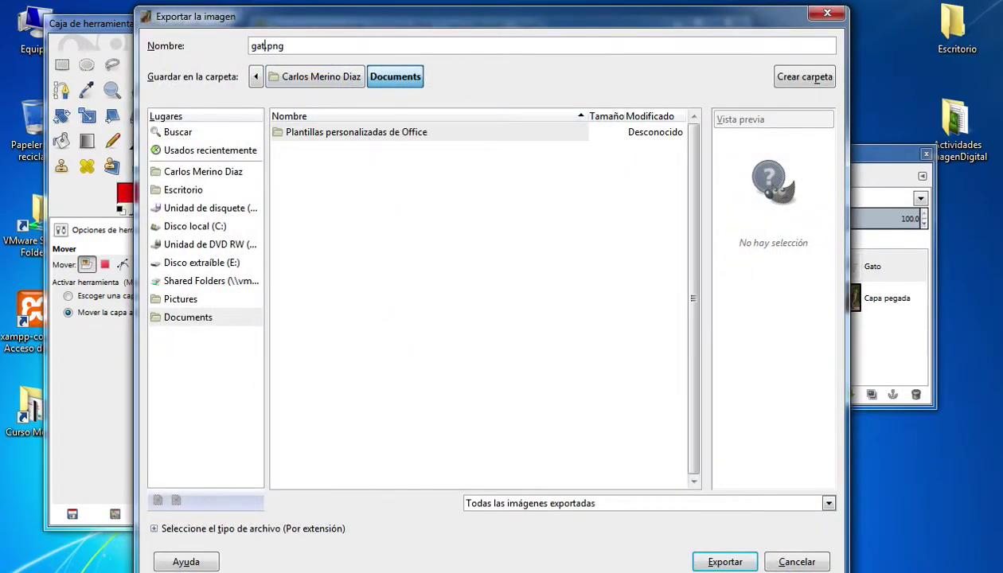
type("o")
left_click(194, 190)
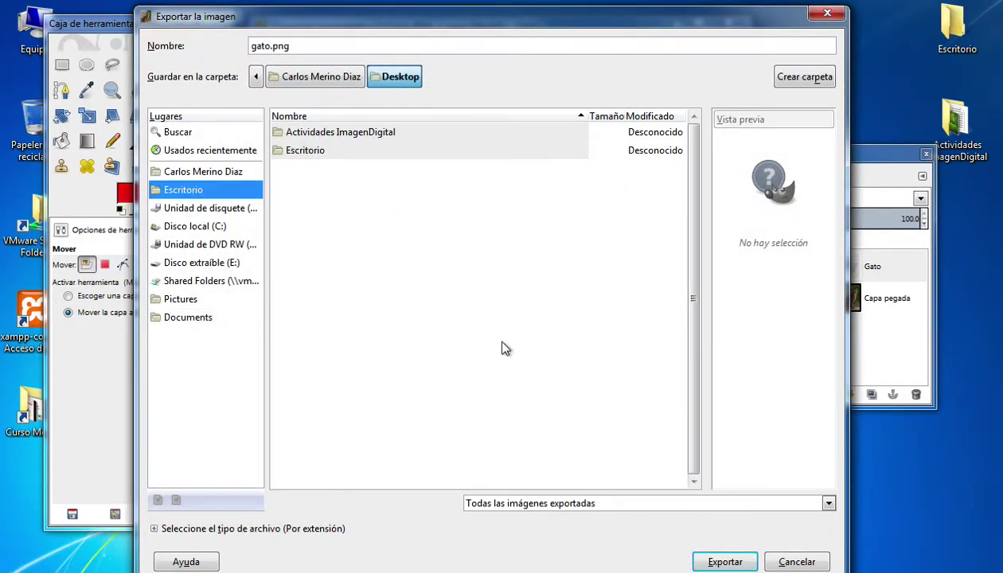
left_click(725, 562)
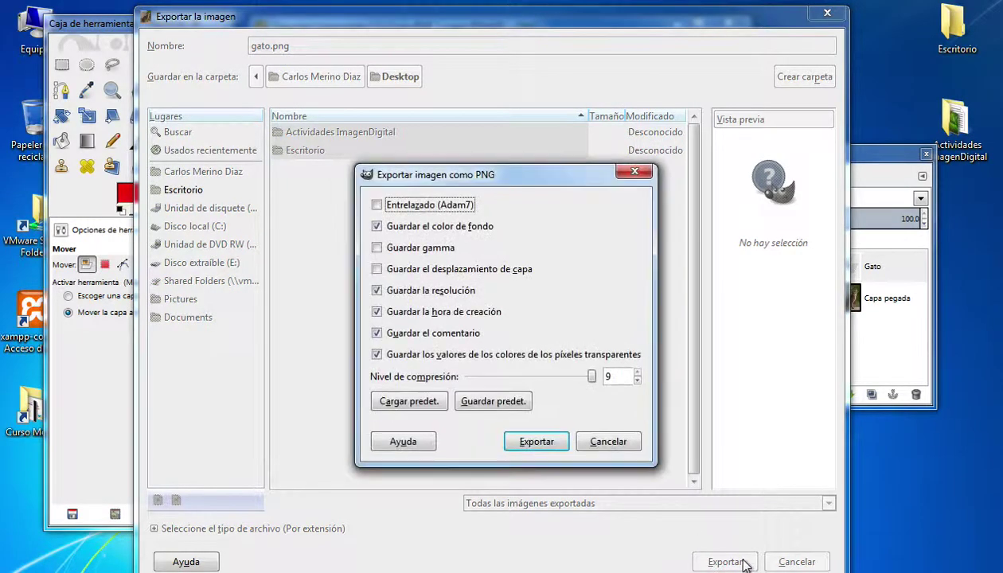
left_click(533, 440)
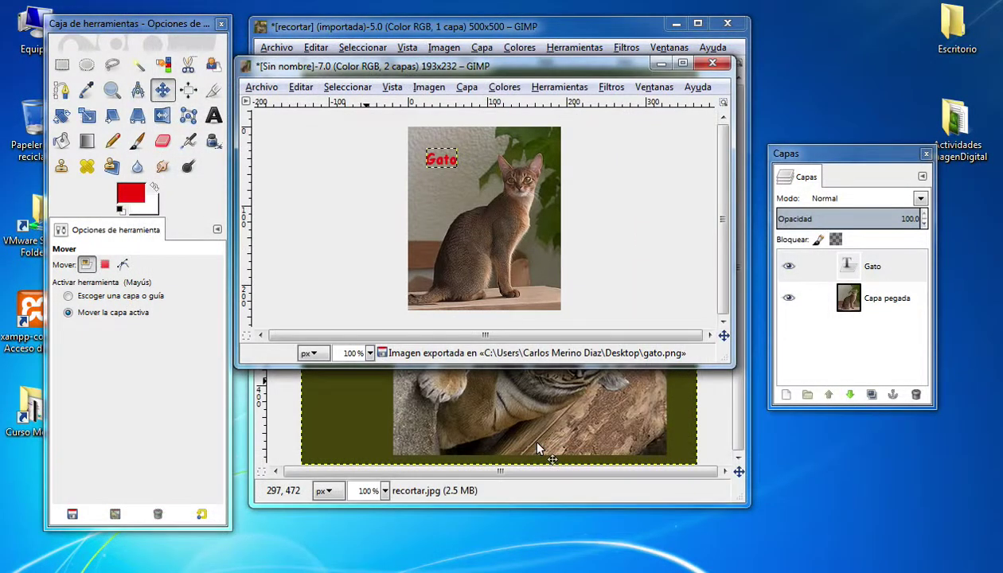
left_click(712, 63)
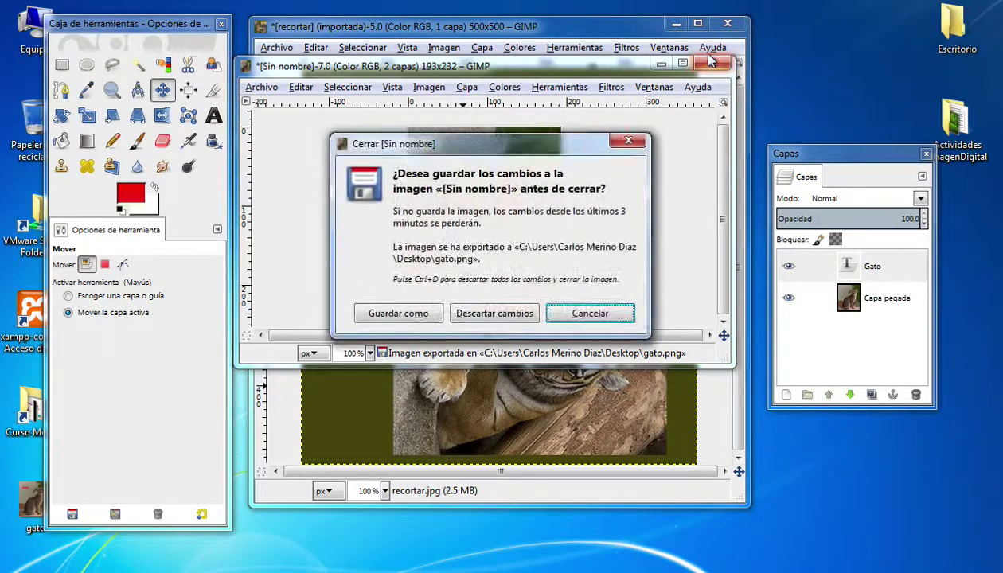
- Discard the cat image's changes and select the lion photo in the collage
left_click(480, 314)
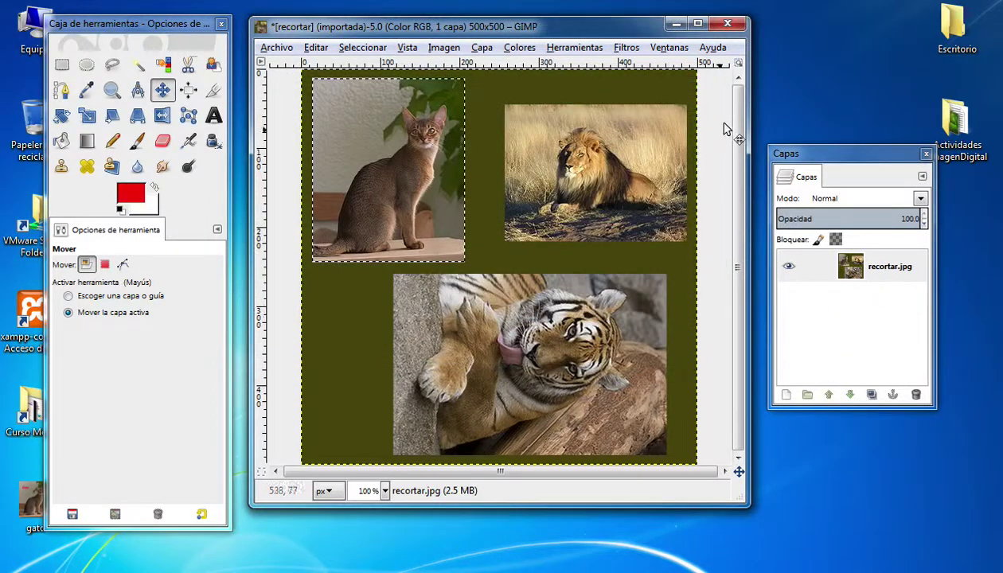
left_click_drag(616, 33, 610, 23)
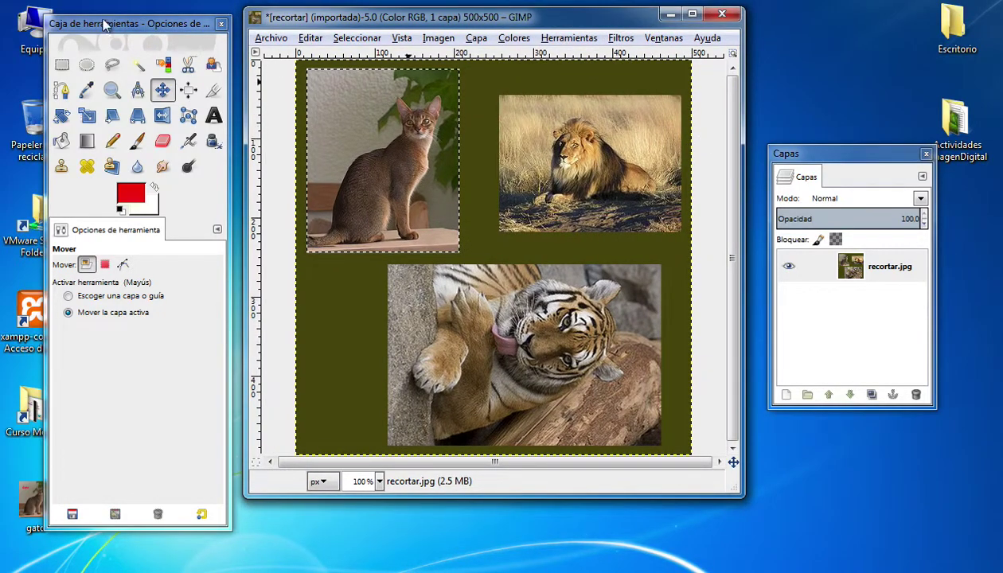
left_click(62, 65)
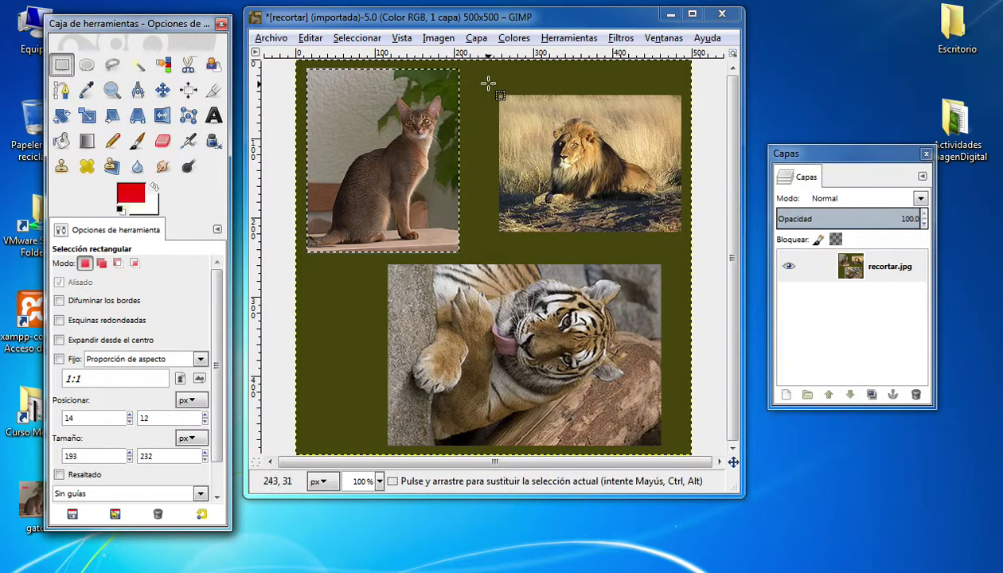
left_click_drag(488, 84, 682, 233)
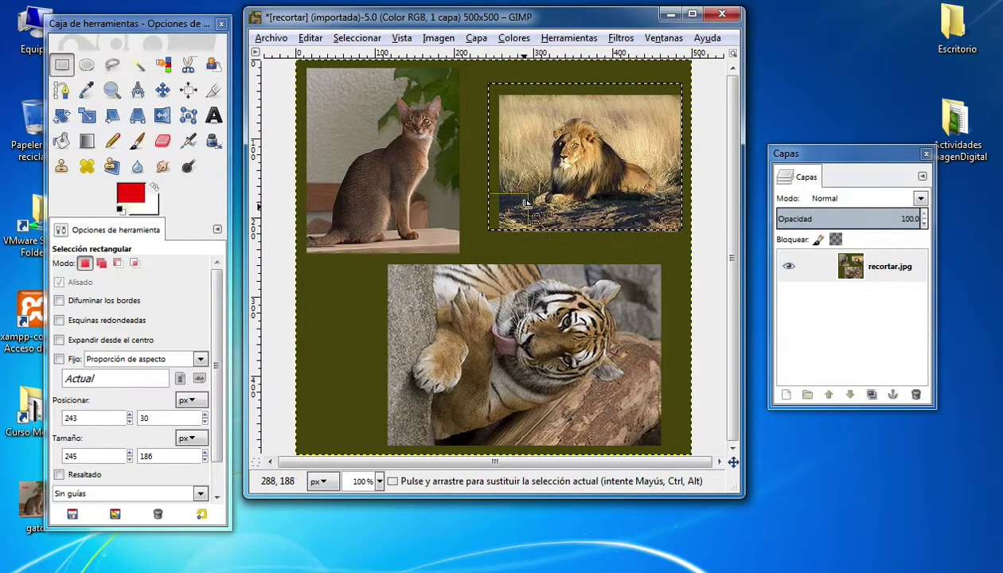
- Copy the lion photo and paste it as a new 245×186 image
left_click(309, 38)
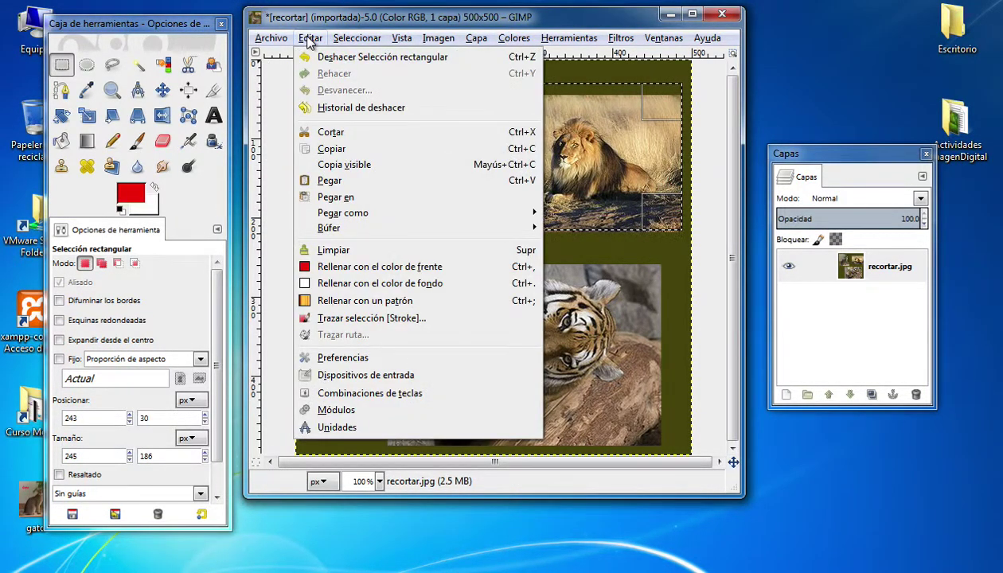
left_click(333, 150)
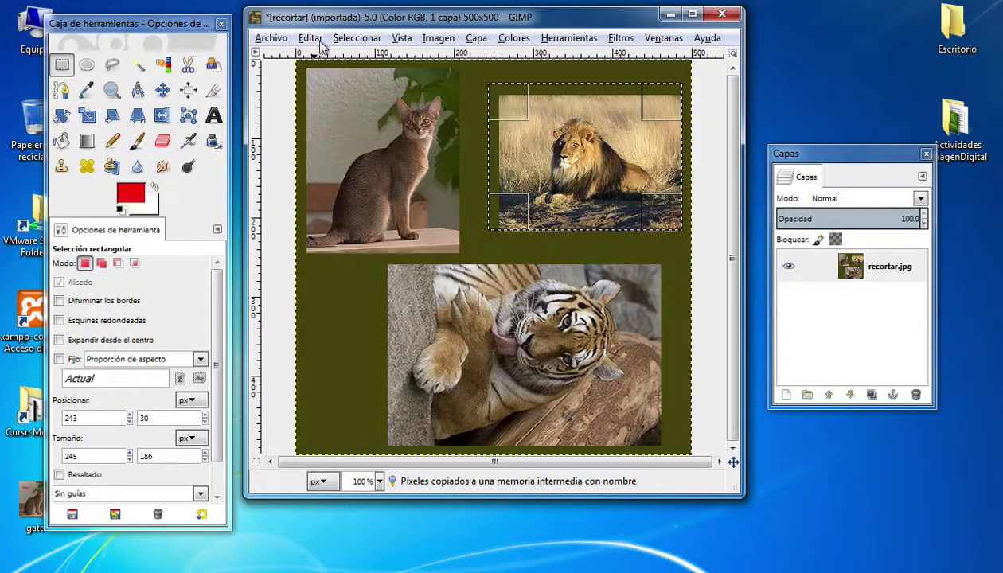
left_click(310, 40)
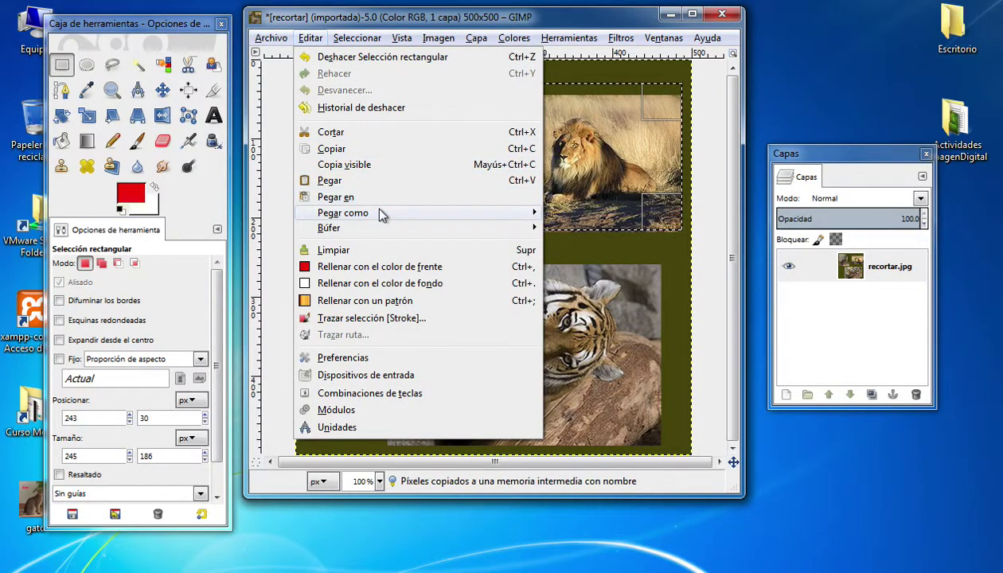
mouse_move(343, 213)
left_click(579, 213)
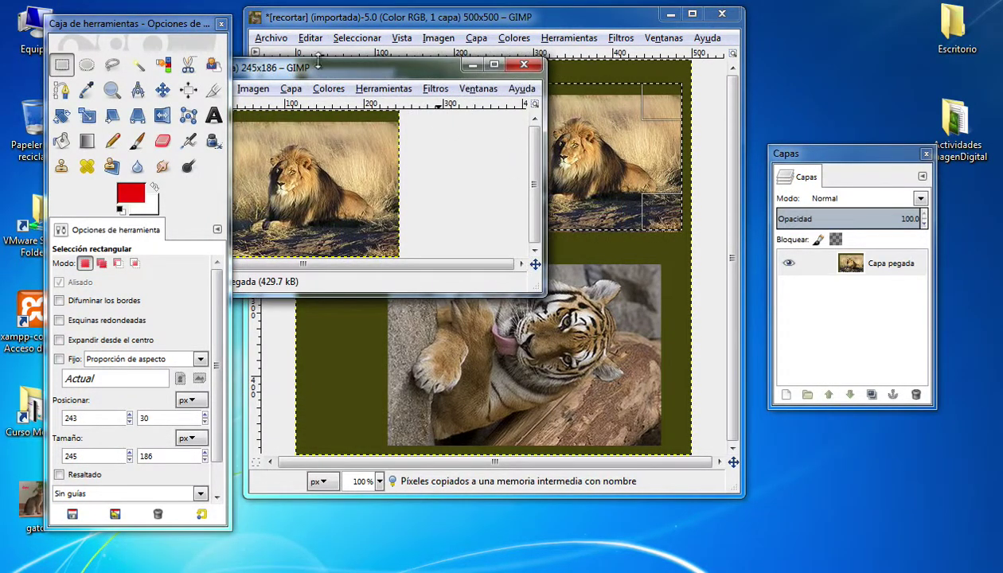
- Enlarge the lion image window and select the photo inside its green border
left_click_drag(318, 62, 497, 93)
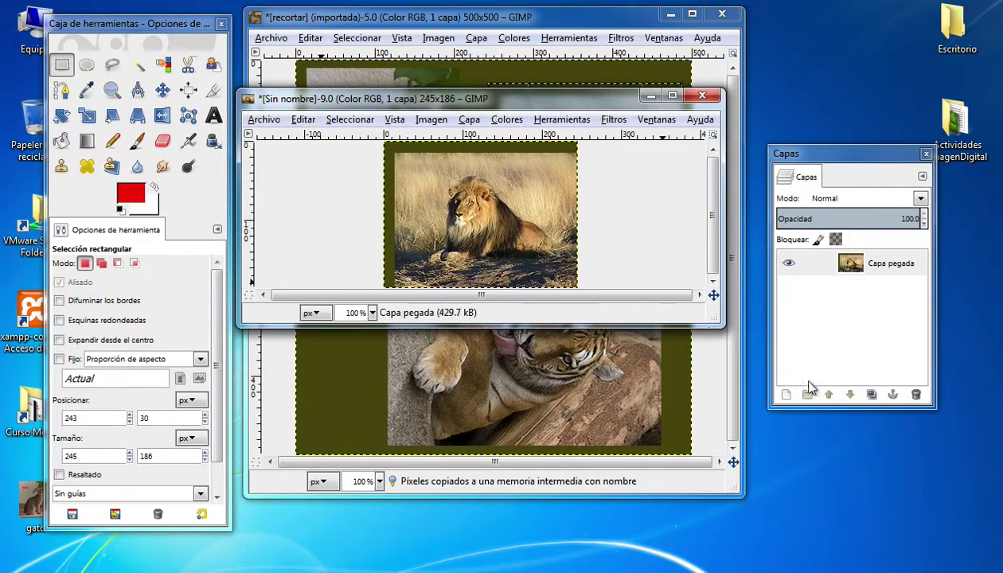
left_click_drag(726, 323, 792, 428)
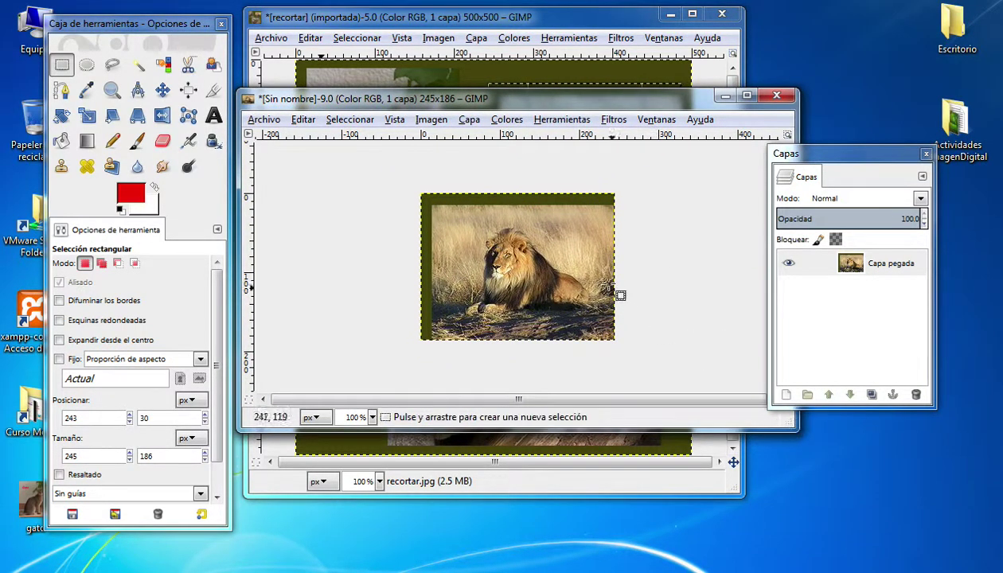
left_click(341, 120)
left_click(271, 193)
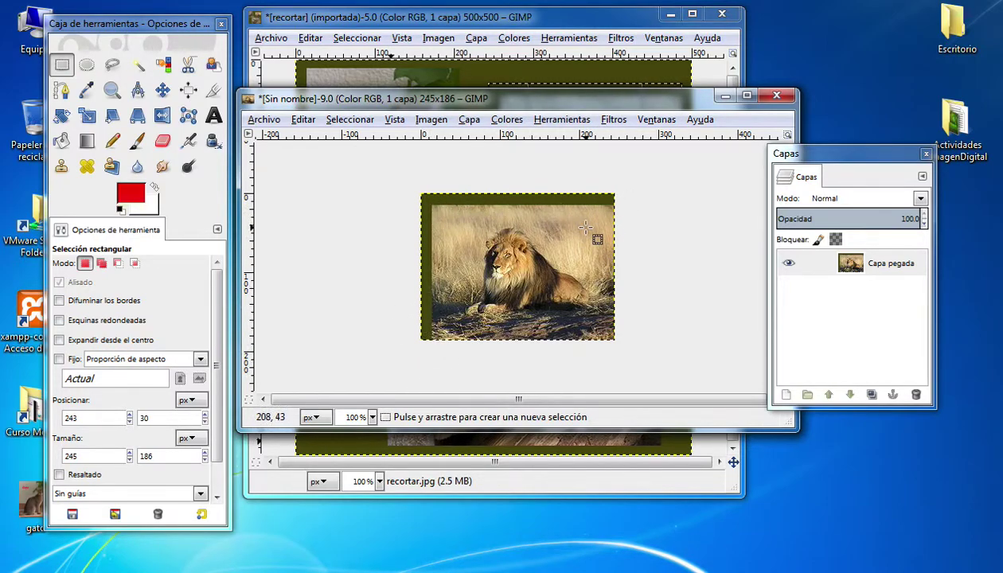
left_click(62, 65)
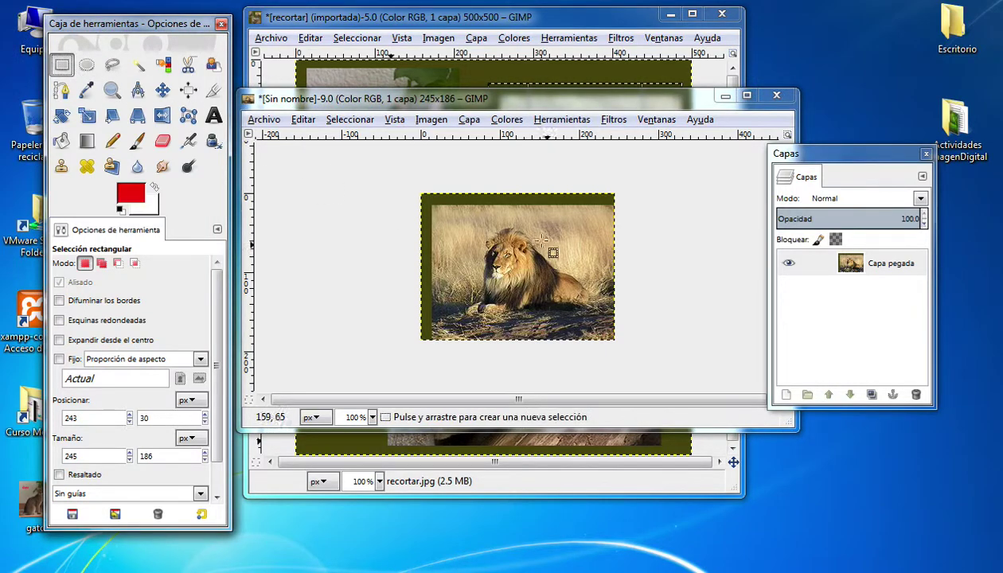
mouse_move(432, 207)
left_mouse_down()
mouse_move(620, 335)
mouse_move(615, 343)
left_mouse_up()
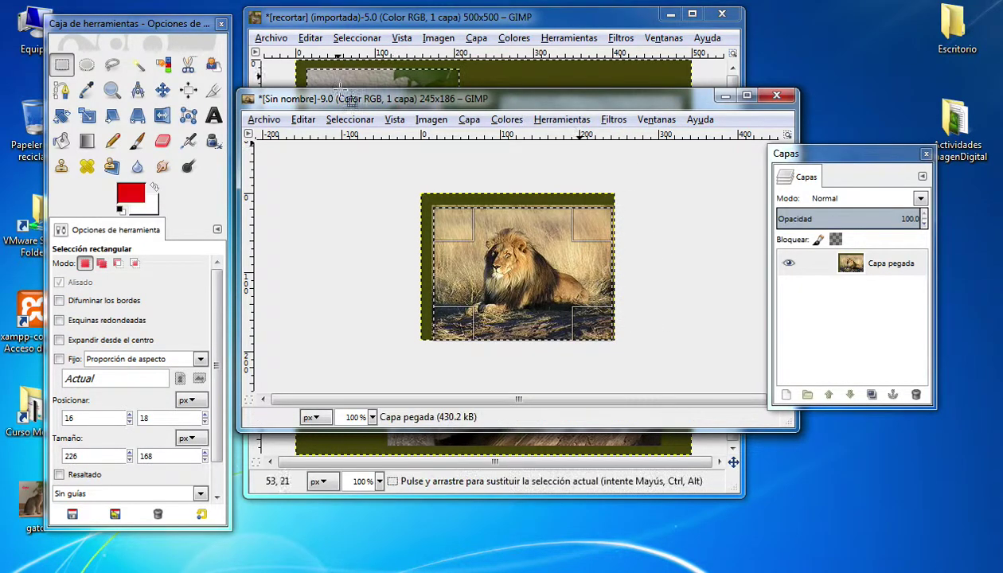
left_click(431, 119)
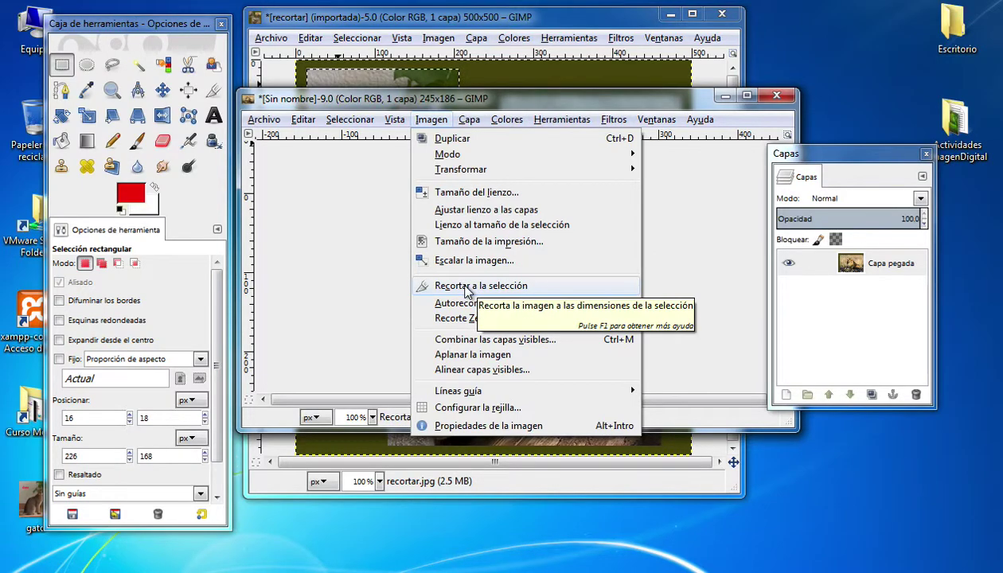
- Crop the lion image to 226×168 and add the red label 'León'
left_click(468, 288)
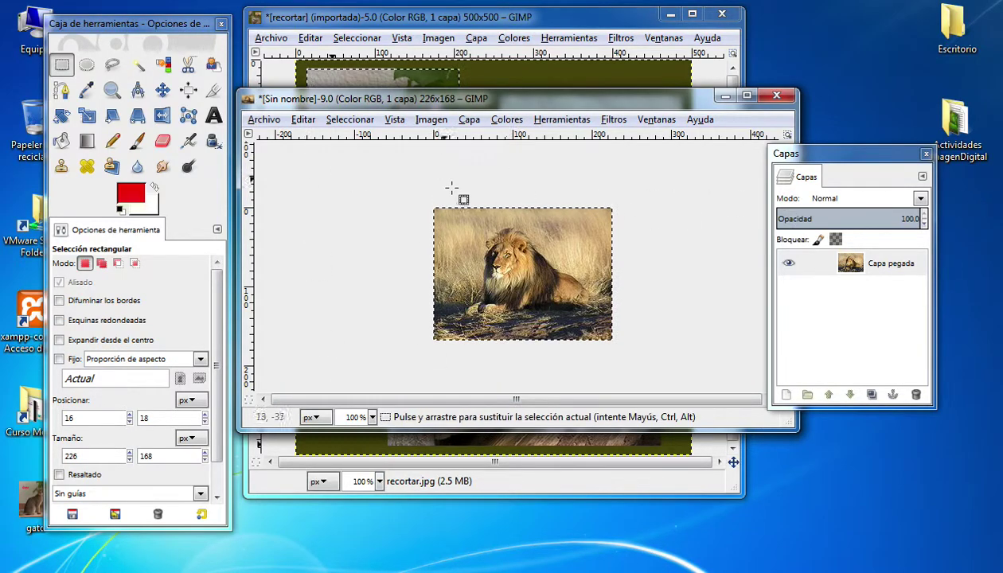
left_click(214, 117)
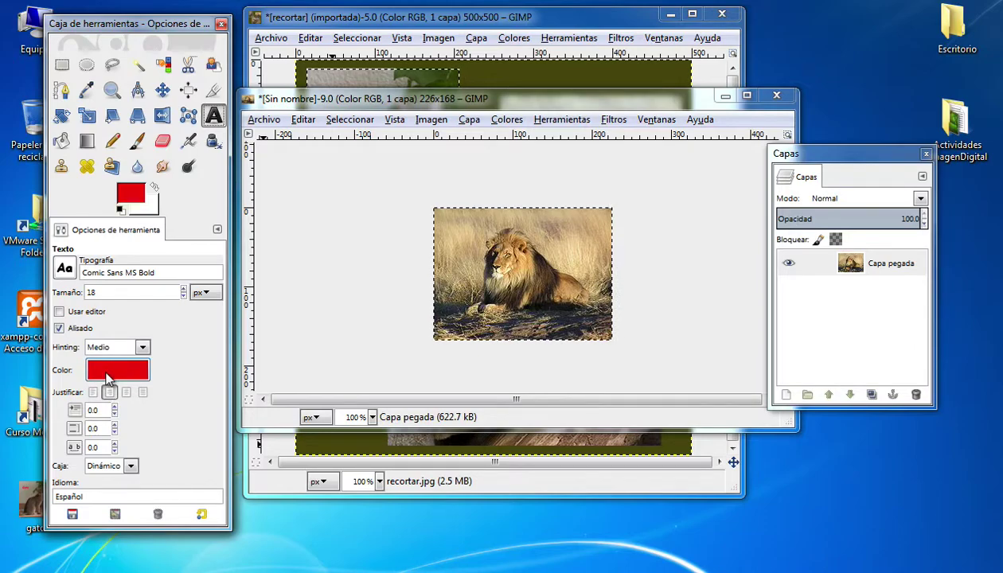
left_click(454, 229)
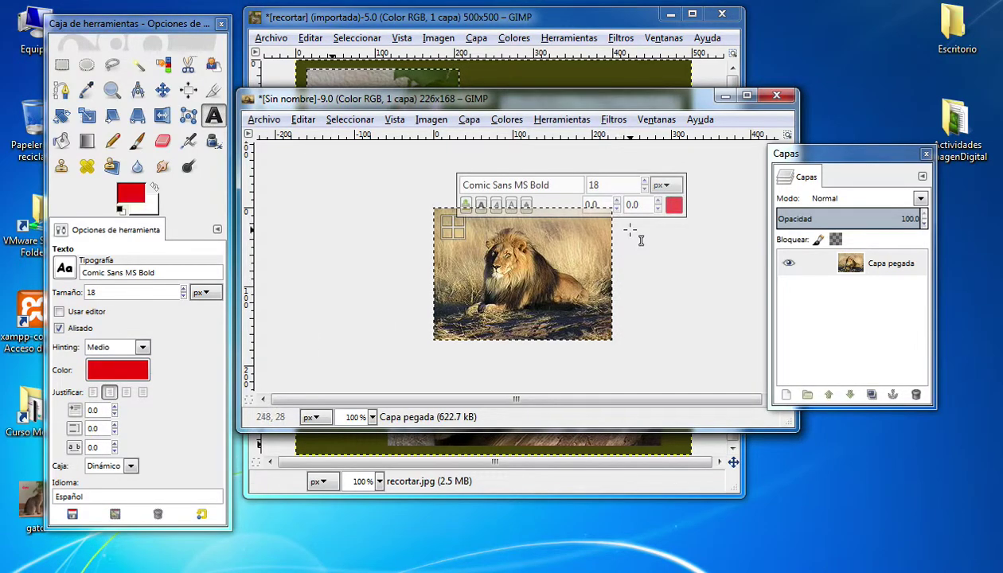
type("León")
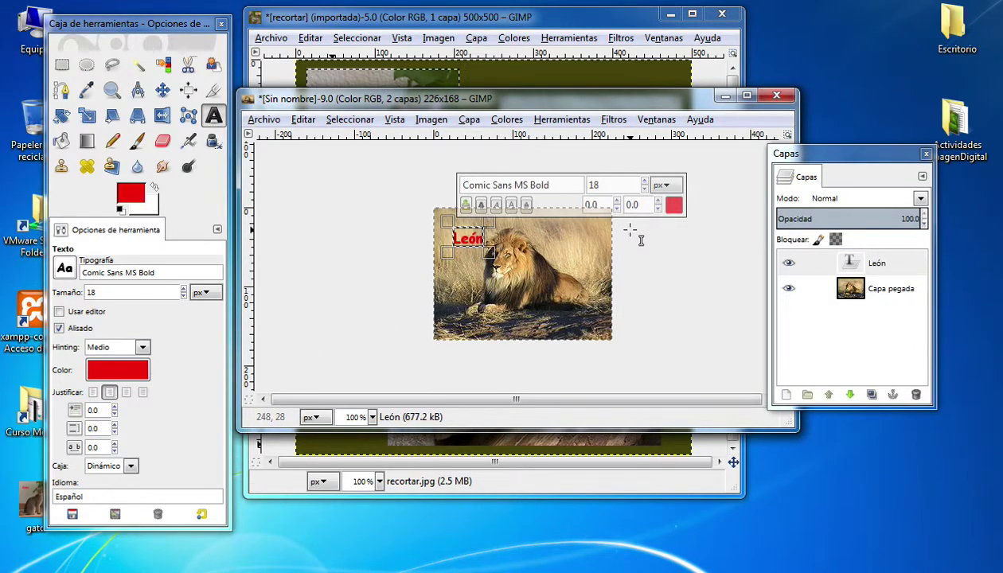
left_click(683, 233)
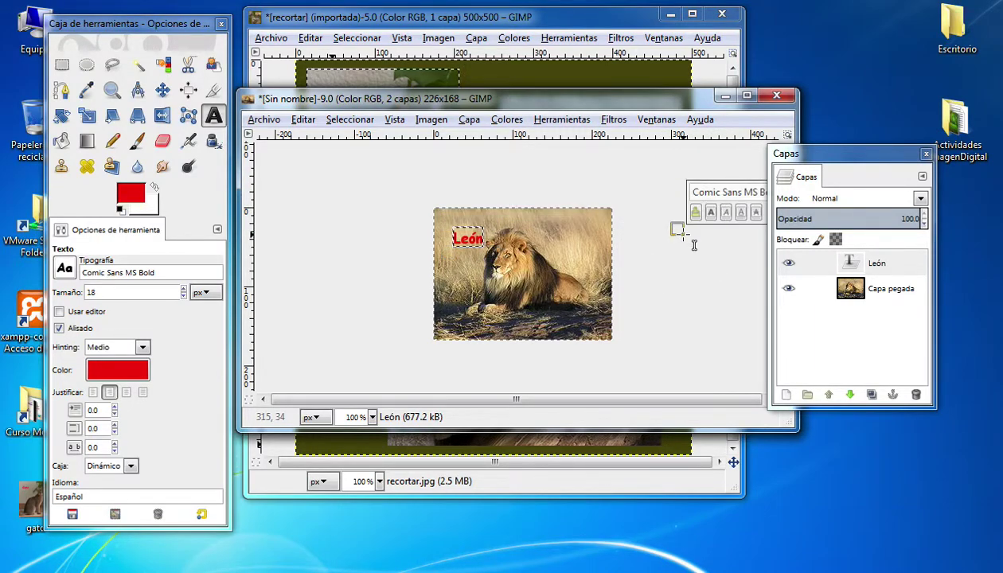
left_click(162, 90)
- Move the León text layer to the lion photo's upper right
left_click(890, 266)
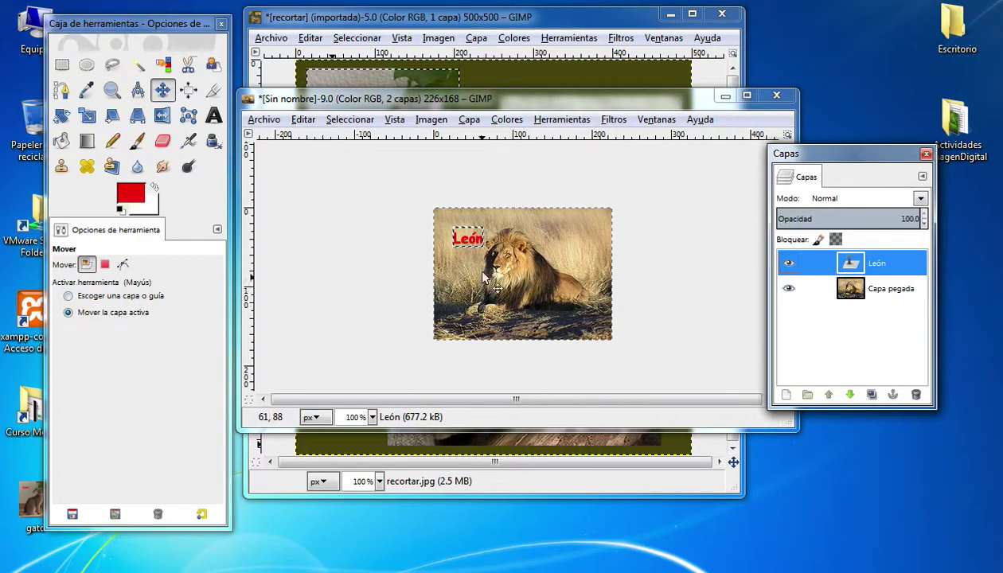
left_click_drag(468, 248, 562, 243)
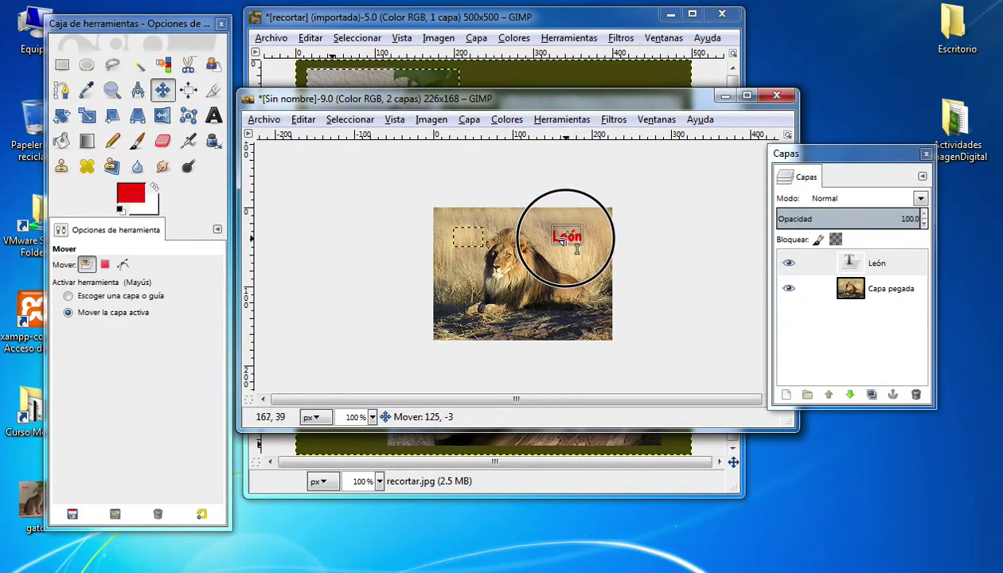
left_click(265, 120)
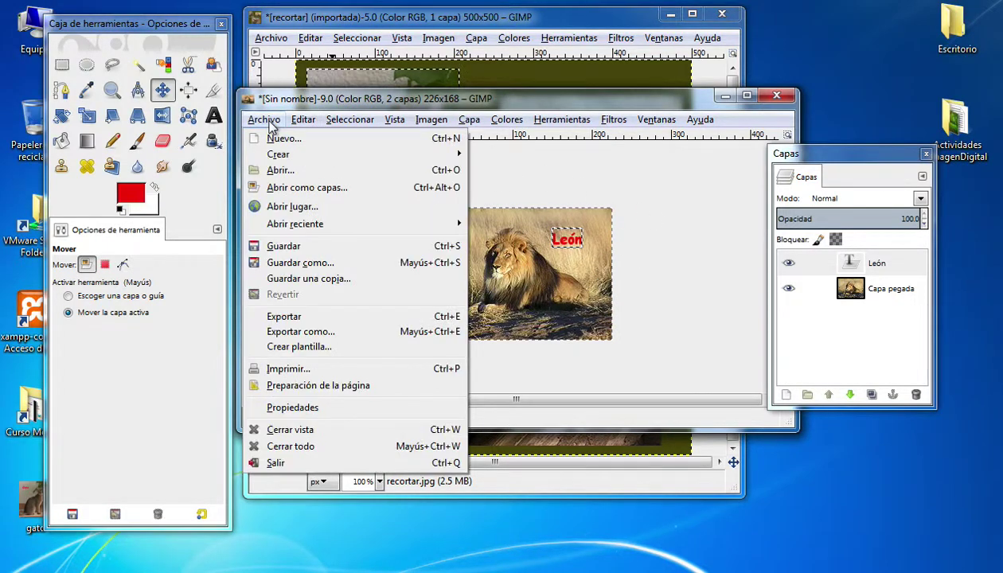
left_click(316, 318)
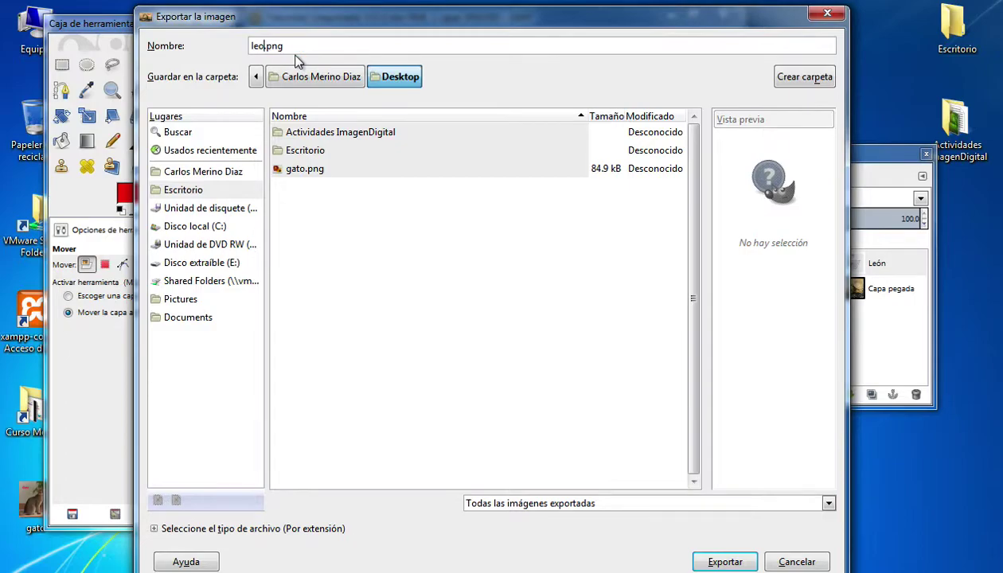
type("n")
- Export the lion as leon.png to the Desktop, then close it, discarding changes
left_click(725, 562)
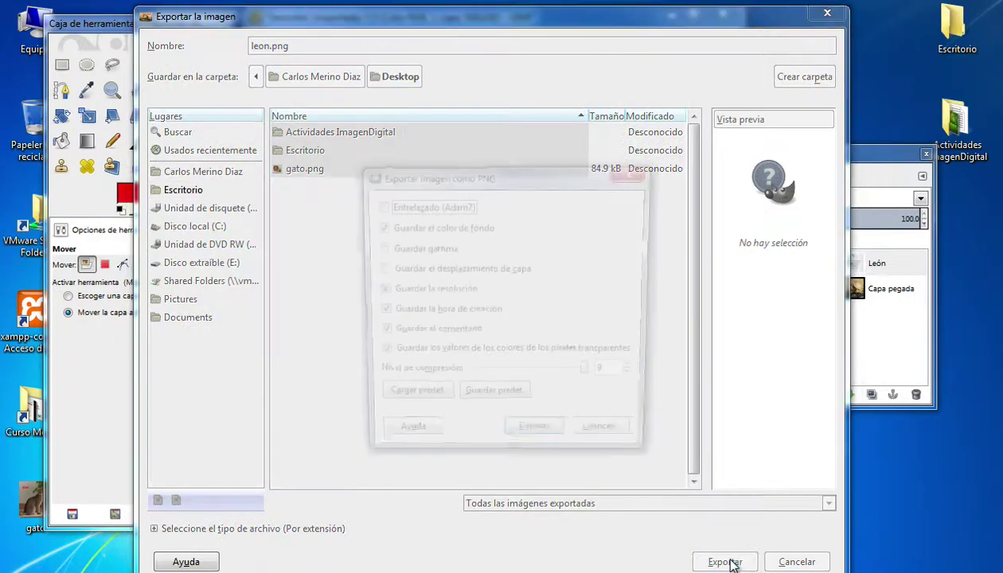
left_click(536, 441)
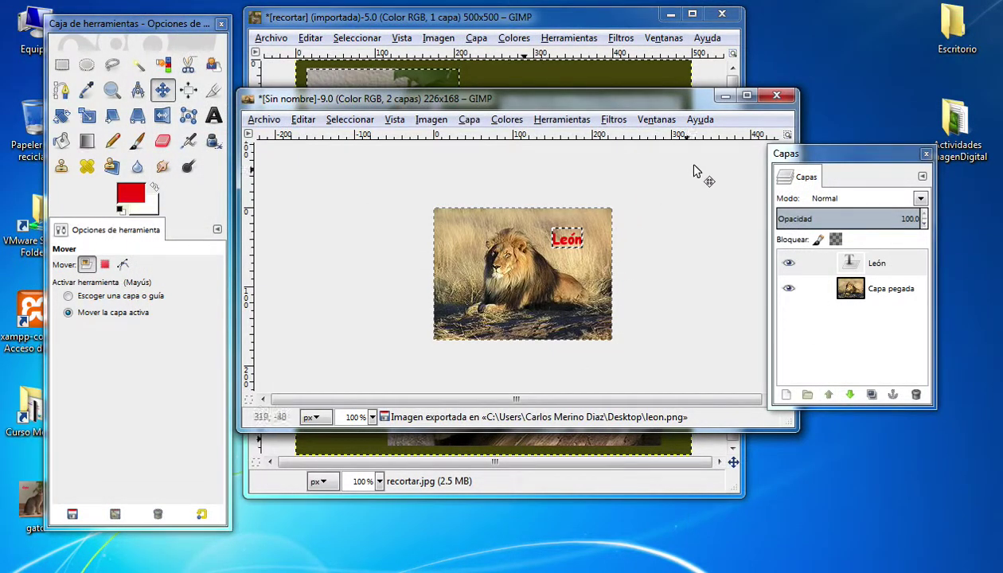
left_click(776, 97)
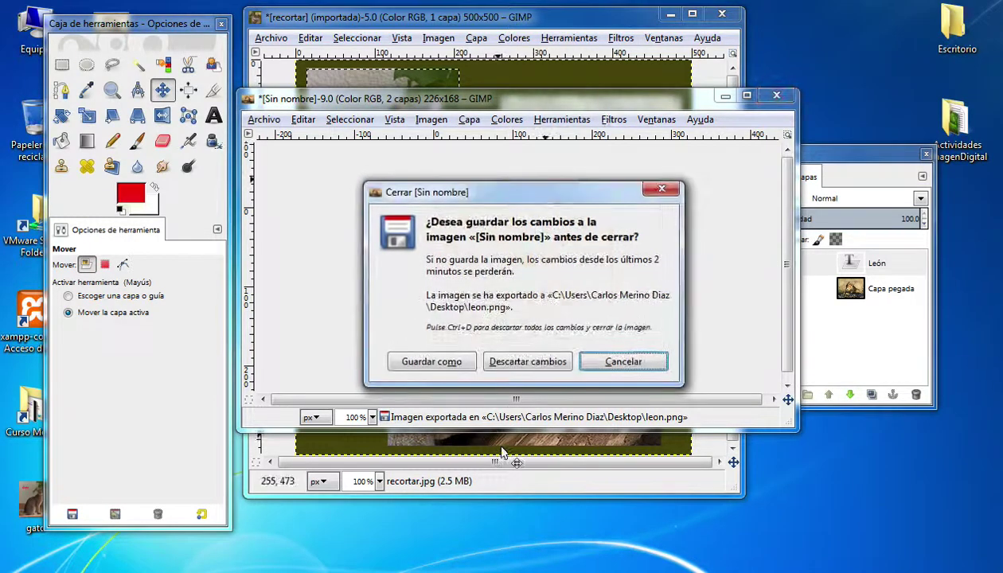
left_click(495, 359)
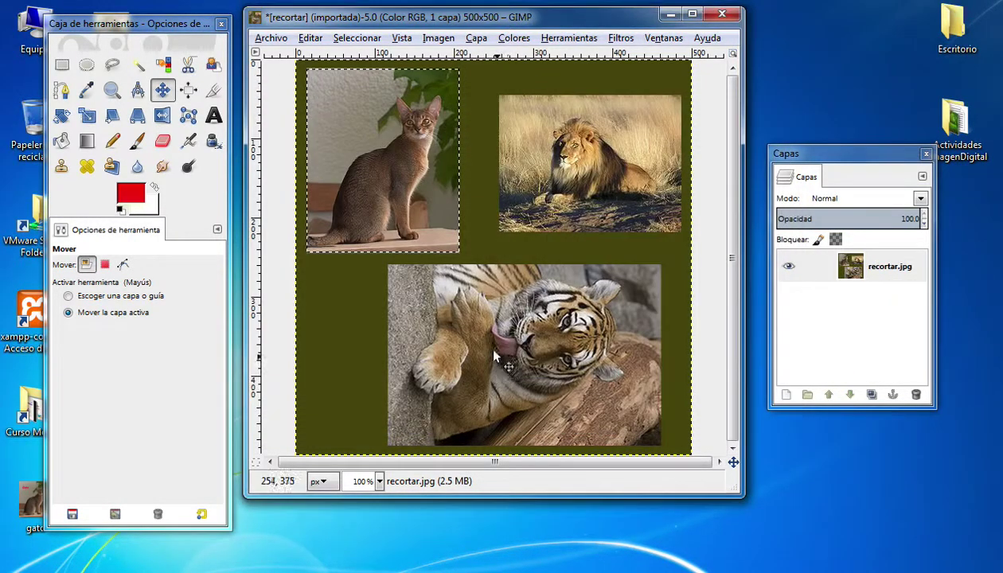
- Select the tiger photo in the collage with a rectangle and copy it
left_click(62, 65)
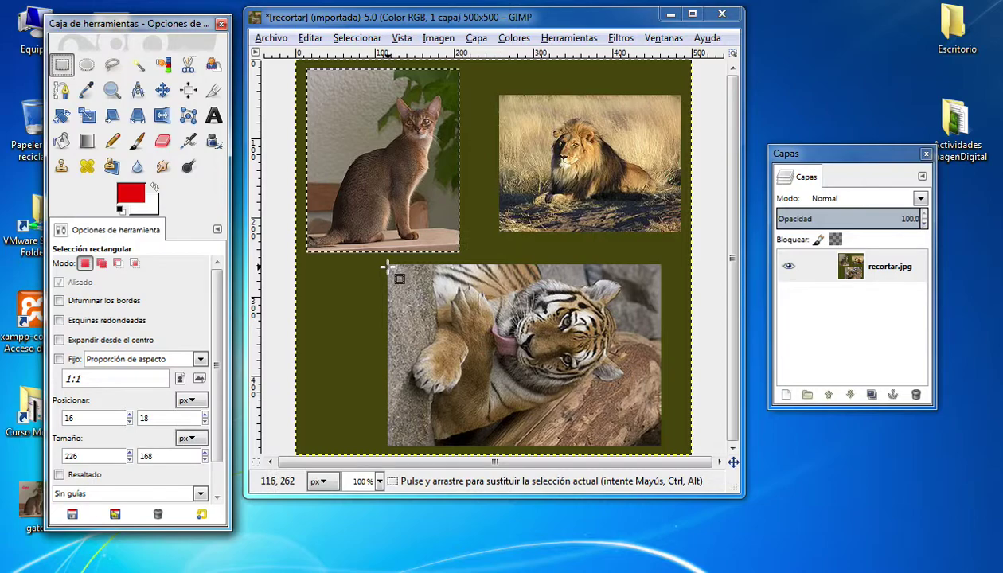
mouse_move(382, 263)
left_mouse_down()
mouse_move(651, 388)
mouse_move(668, 456)
left_mouse_up()
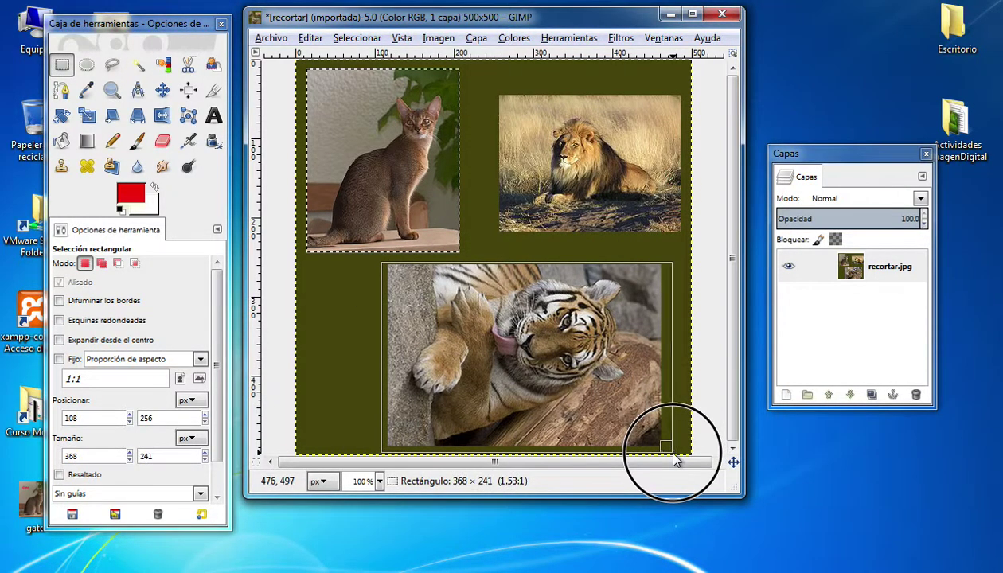
left_click(311, 38)
left_click(331, 148)
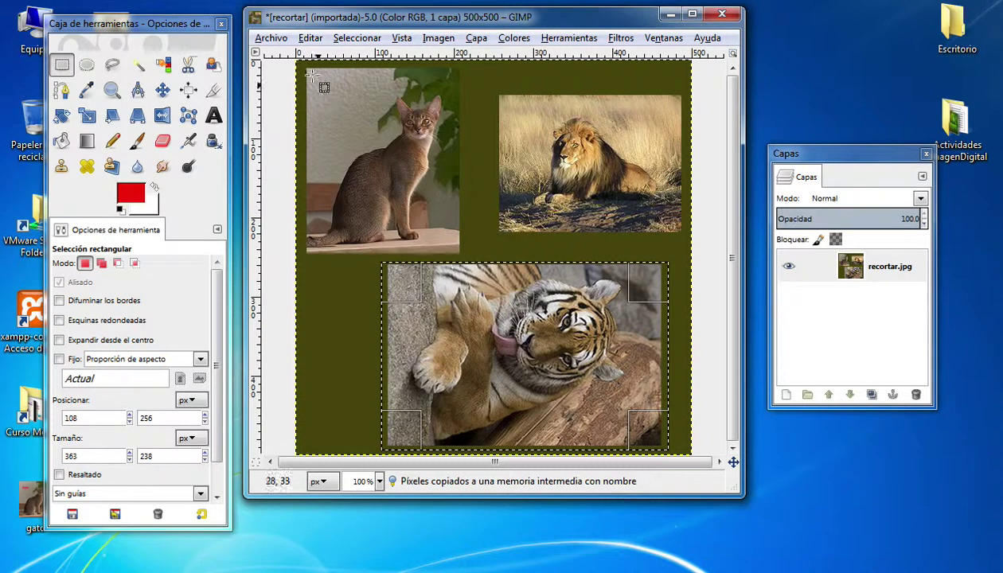
- Paste the tiger as a new image and close the collage without saving
left_click(311, 40)
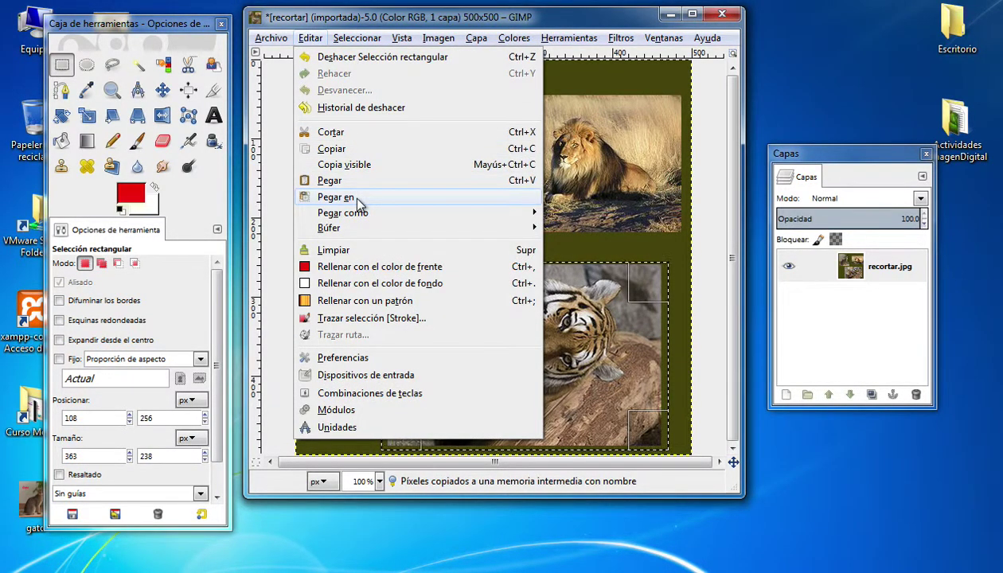
mouse_move(342, 213)
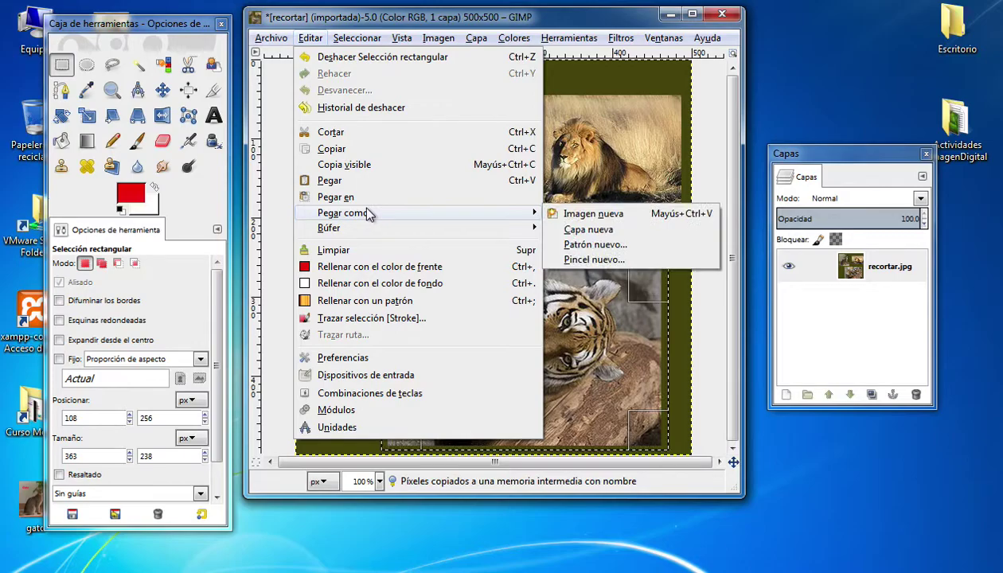
left_click(645, 214)
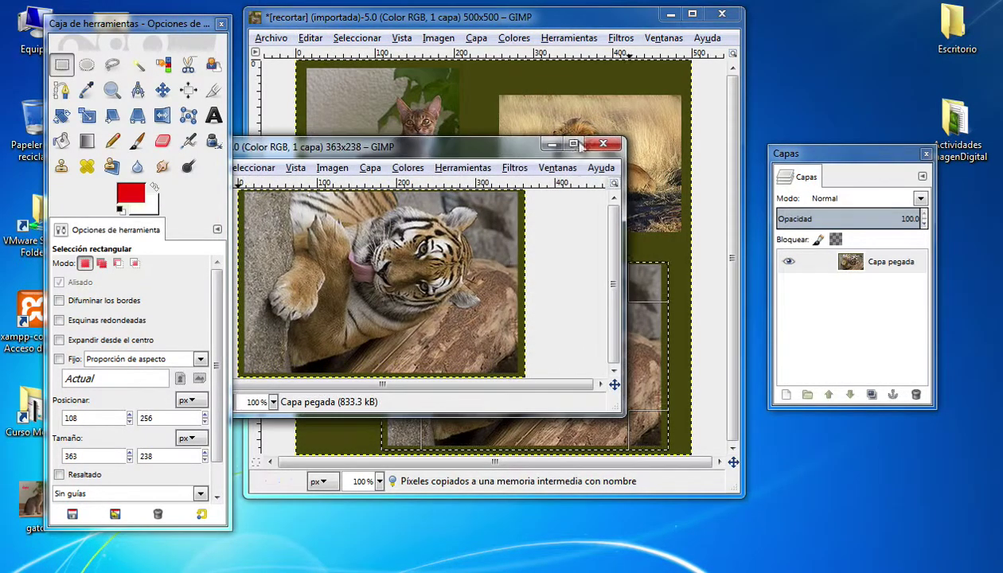
left_click_drag(499, 156, 593, 146)
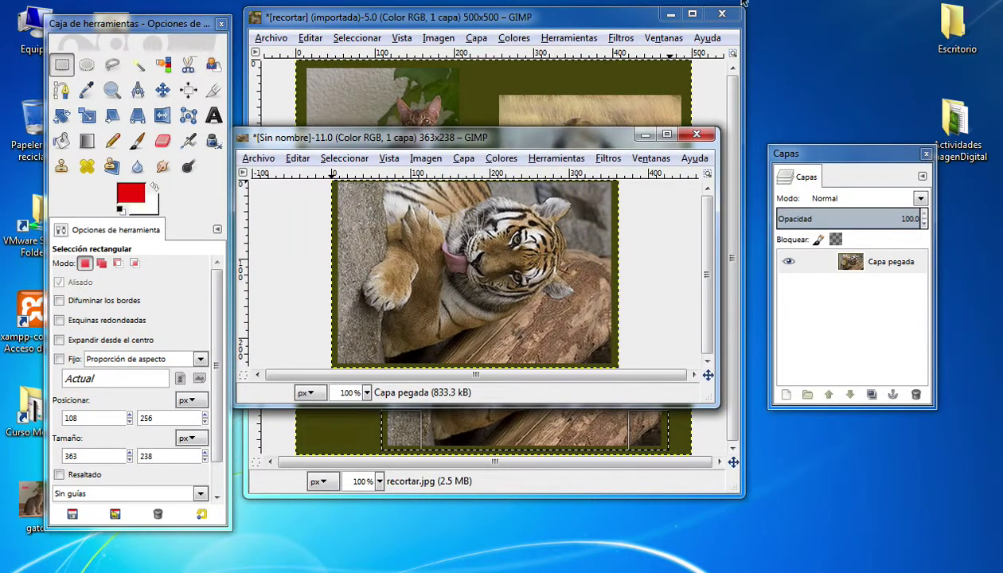
left_click(722, 14)
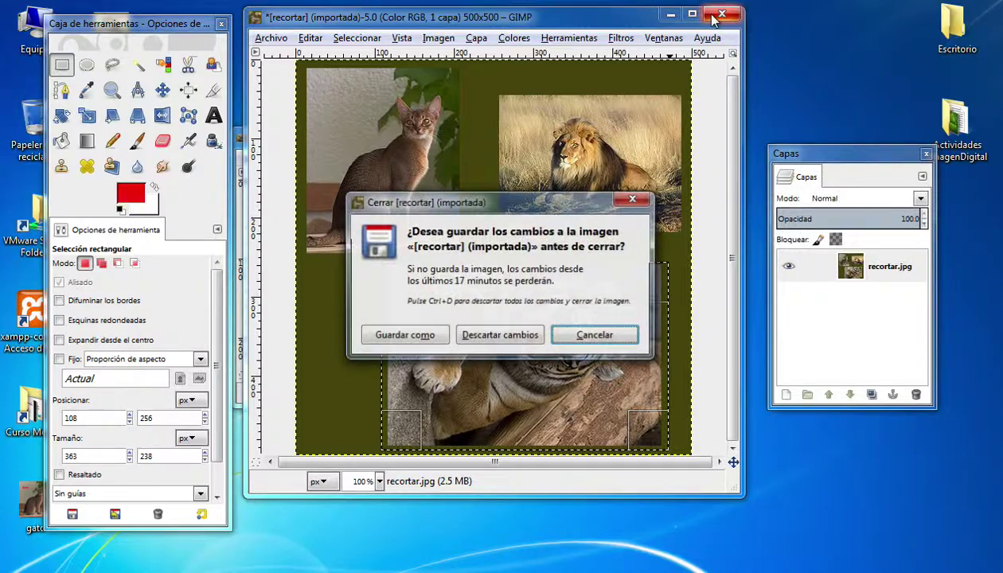
left_click(480, 338)
left_click_drag(473, 148, 499, 128)
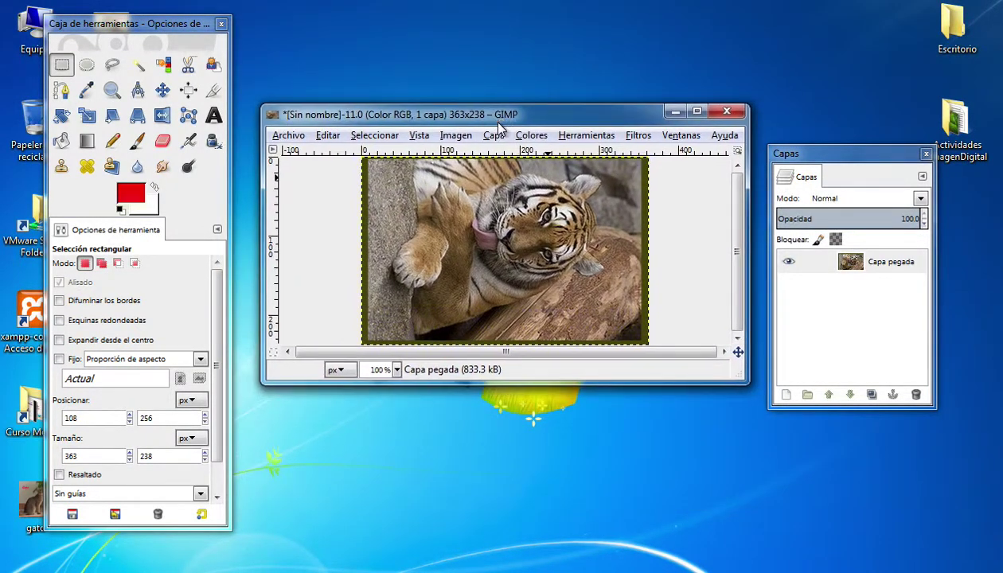
- Enlarge the untitled 363×238 tiger image window and bring up the Image menu
left_click(736, 398)
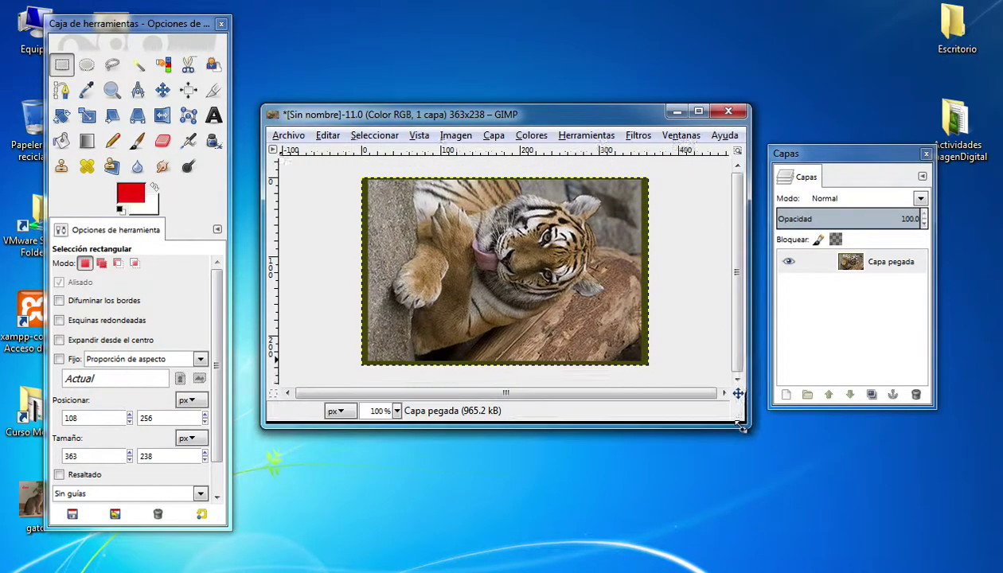
left_click_drag(737, 382, 762, 470)
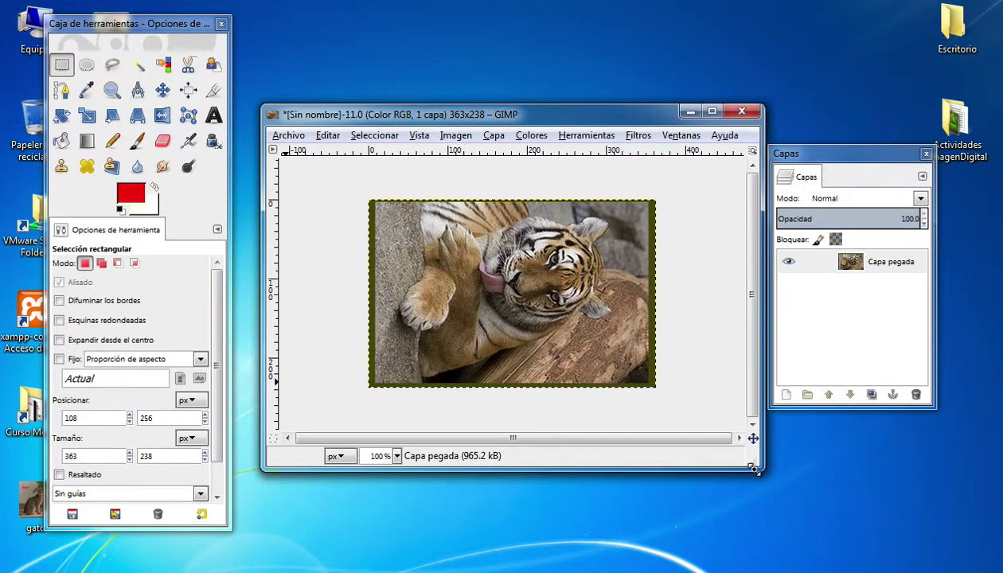
left_click(449, 140)
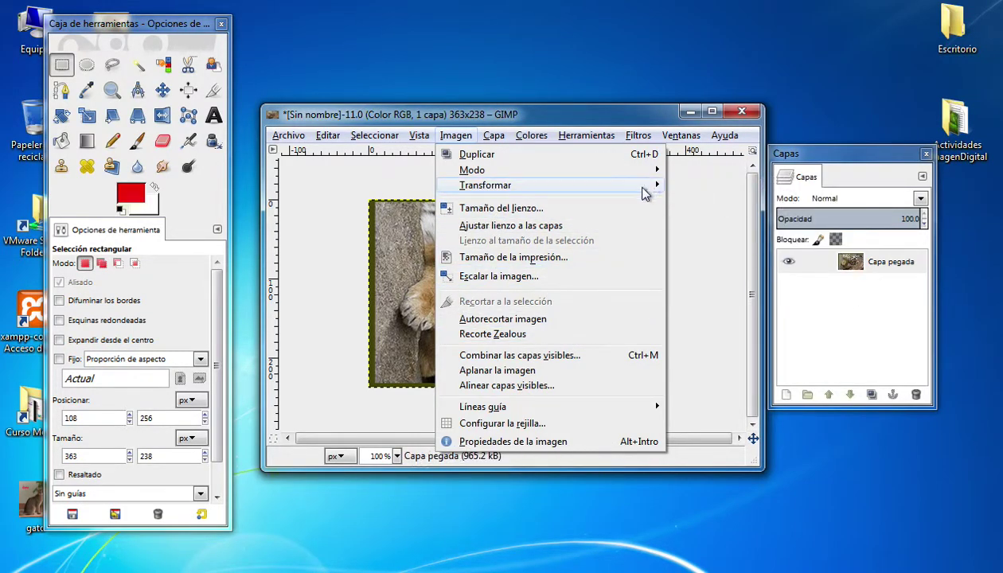
- Rotate the tiger 90° counterclockwise and crop it to 224×336, removing the dark border
mouse_move(549, 185)
left_click(736, 246)
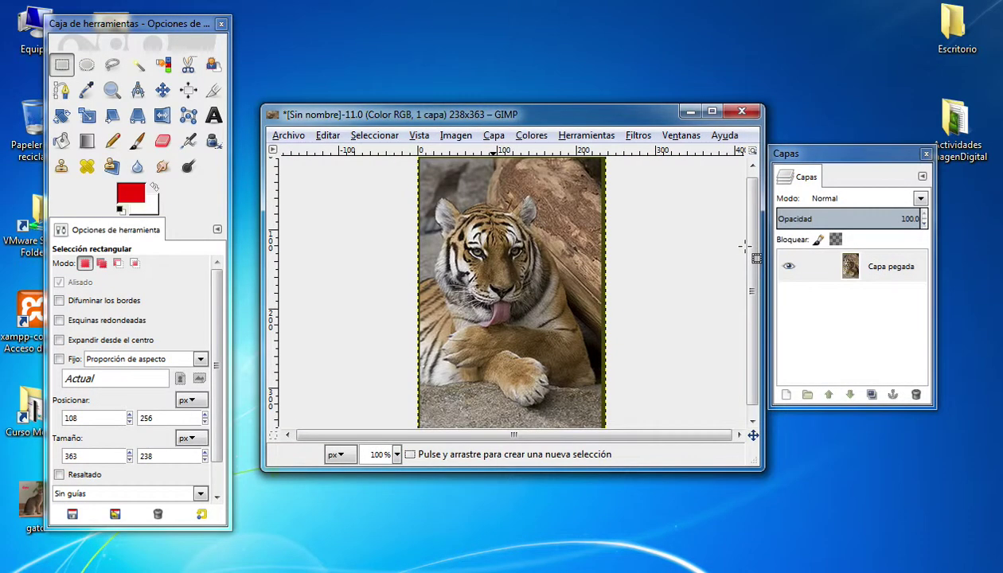
left_click_drag(758, 468, 789, 536)
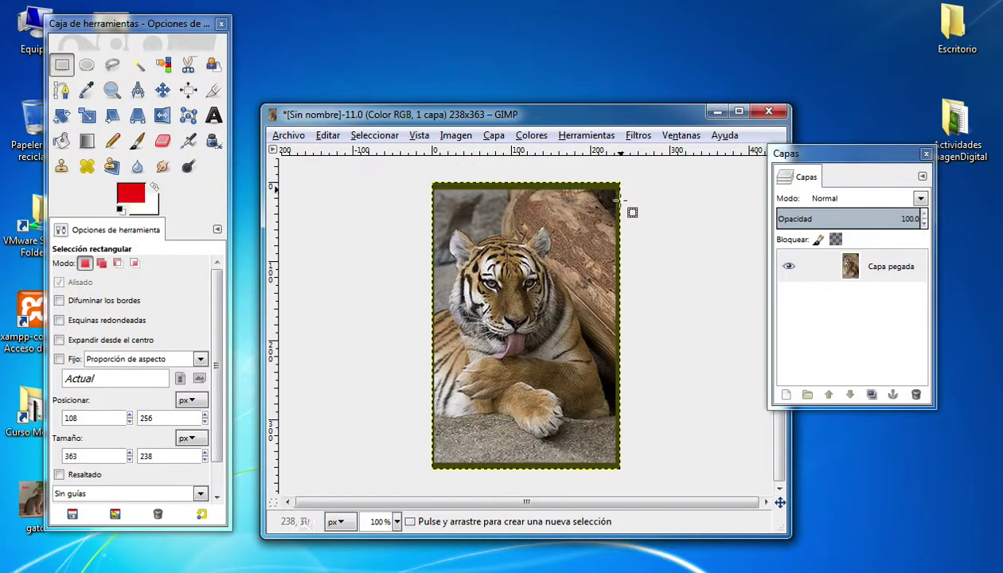
left_click(62, 65)
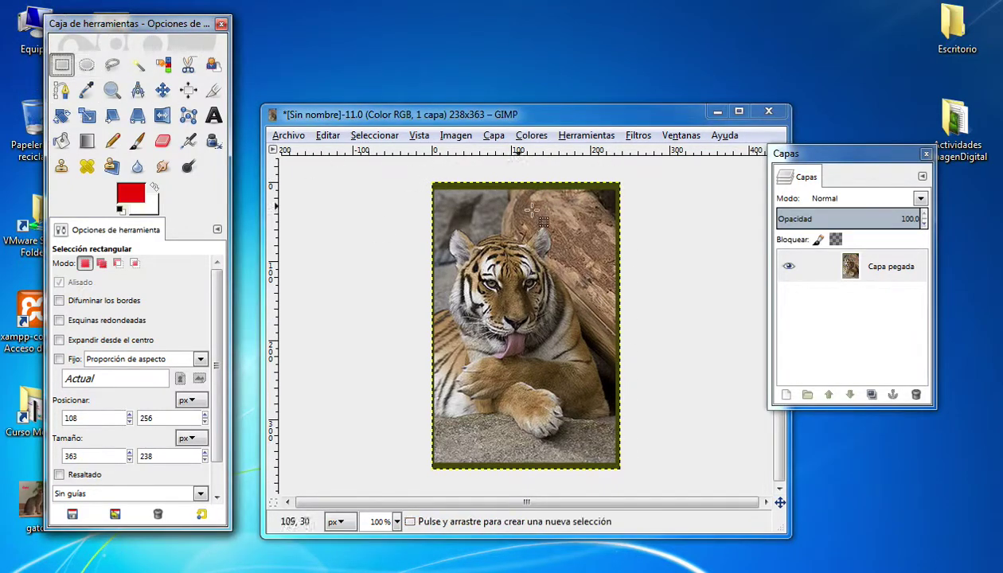
left_click_drag(436, 195, 615, 467)
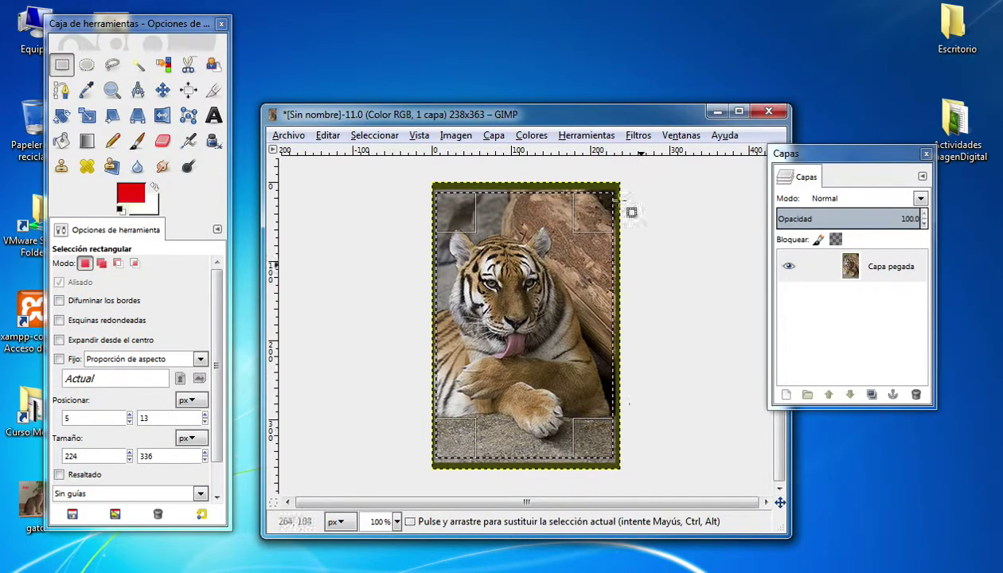
left_click(455, 135)
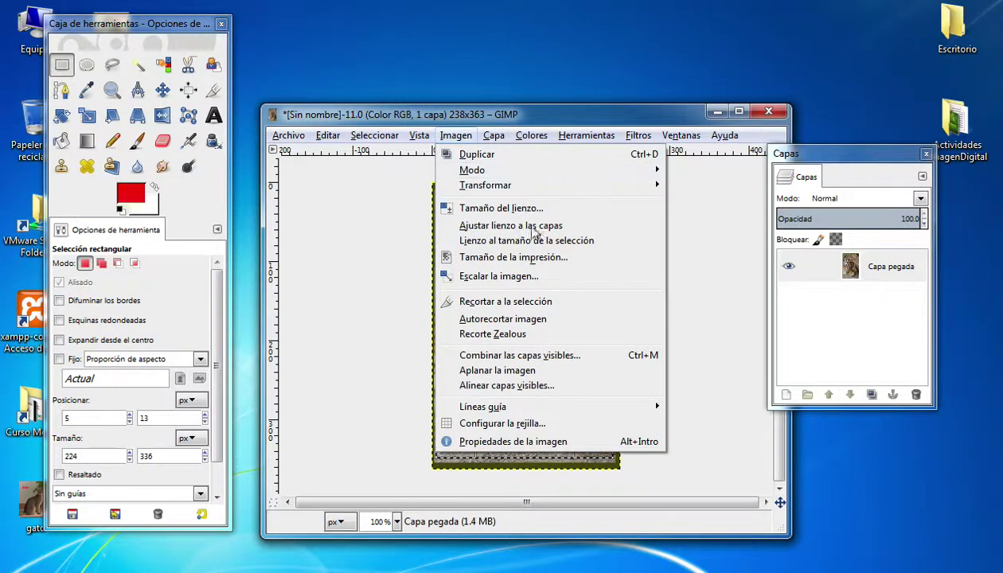
left_click(564, 301)
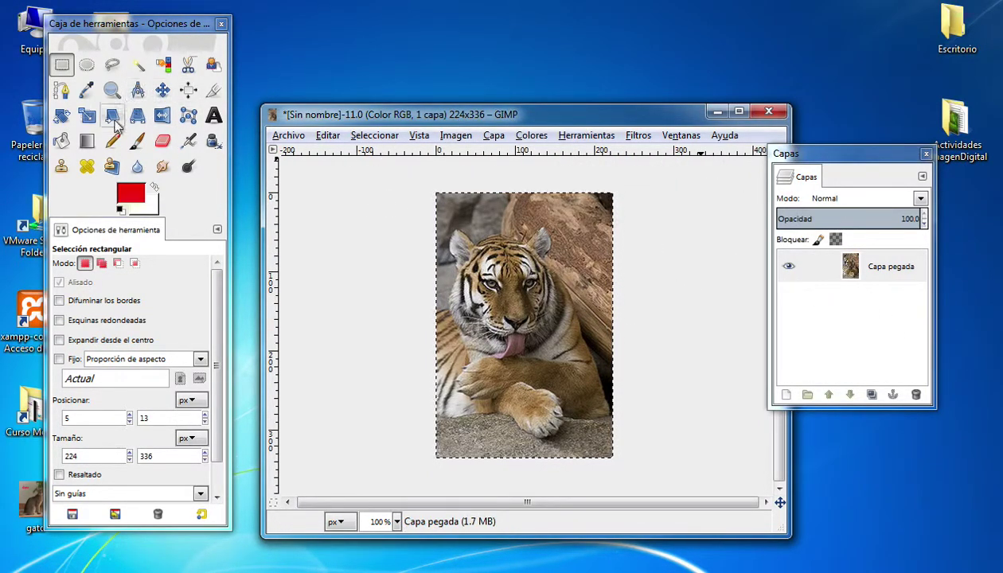
left_click(214, 116)
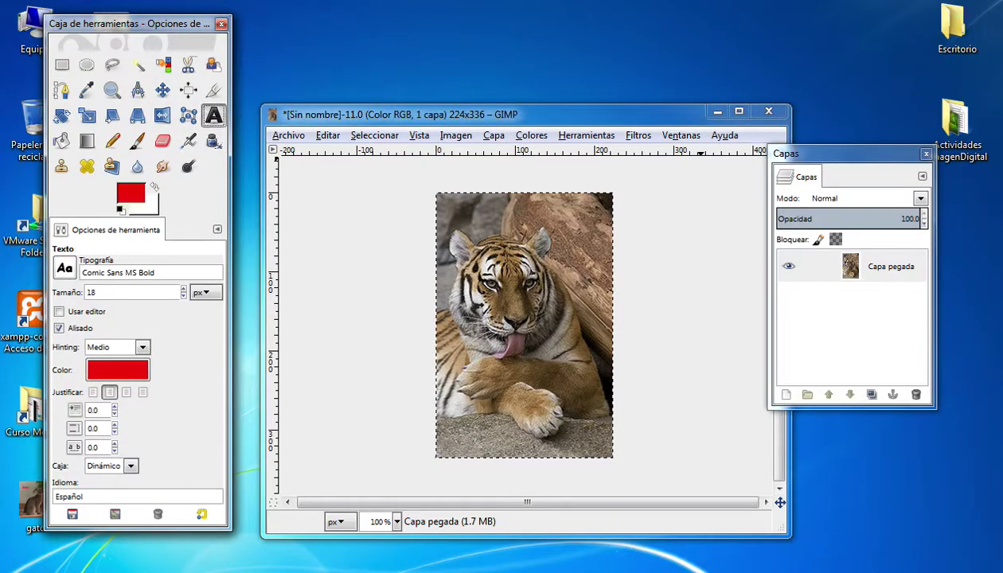
- Add a red 'Tigre' text label and move it to the tiger's bottom-left corner
left_click(473, 215)
type("Tigre")
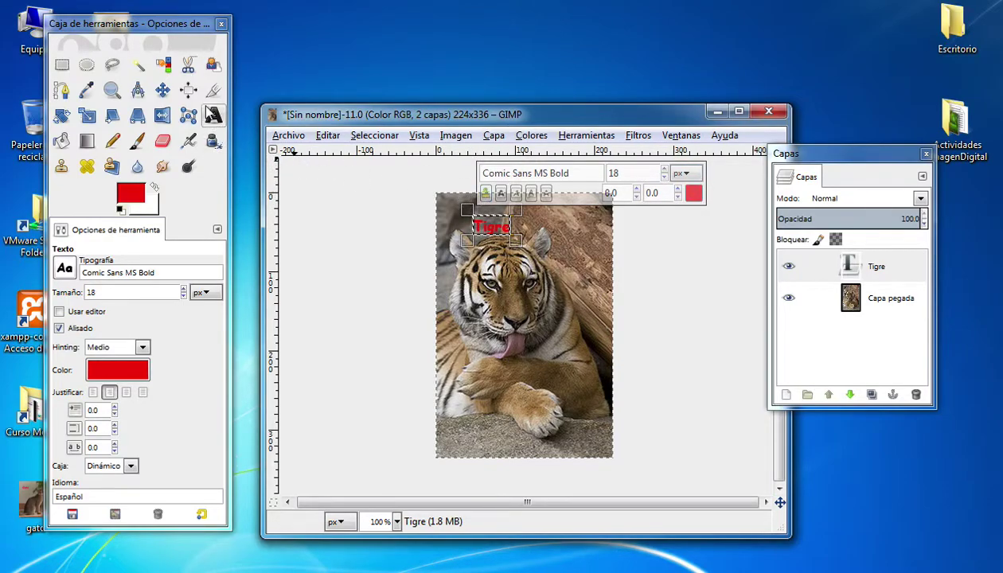
left_click(163, 90)
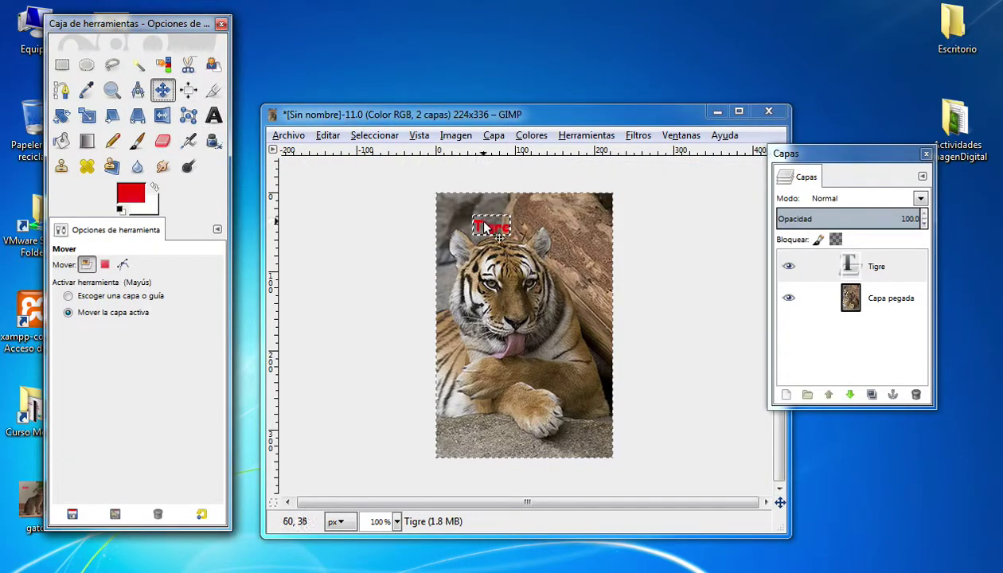
mouse_move(484, 230)
left_mouse_down()
mouse_move(568, 221)
mouse_move(468, 443)
left_mouse_up()
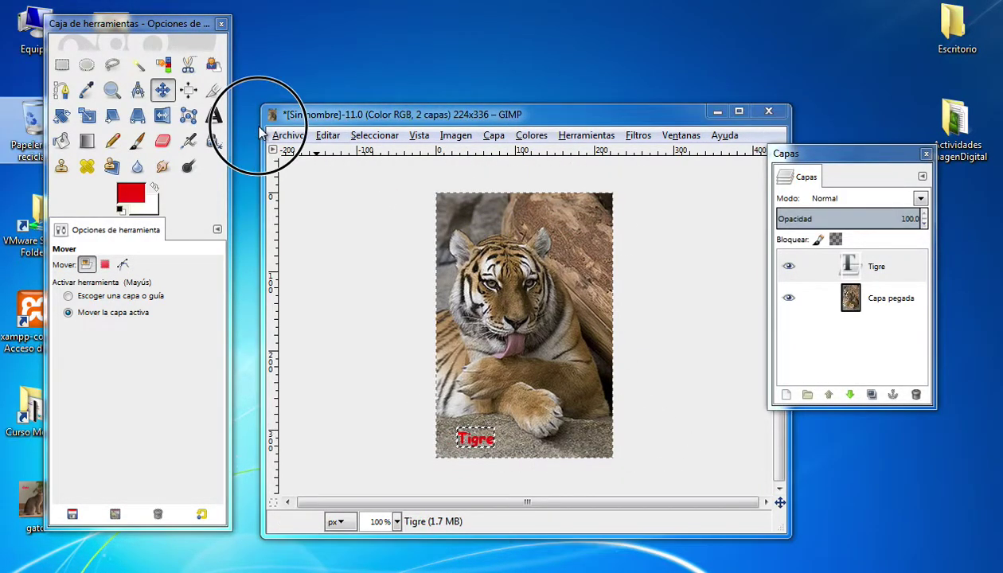
- Export the labelled tiger as tigre.png to the Desktop, then minimise GIMP
left_click(288, 135)
left_click(332, 338)
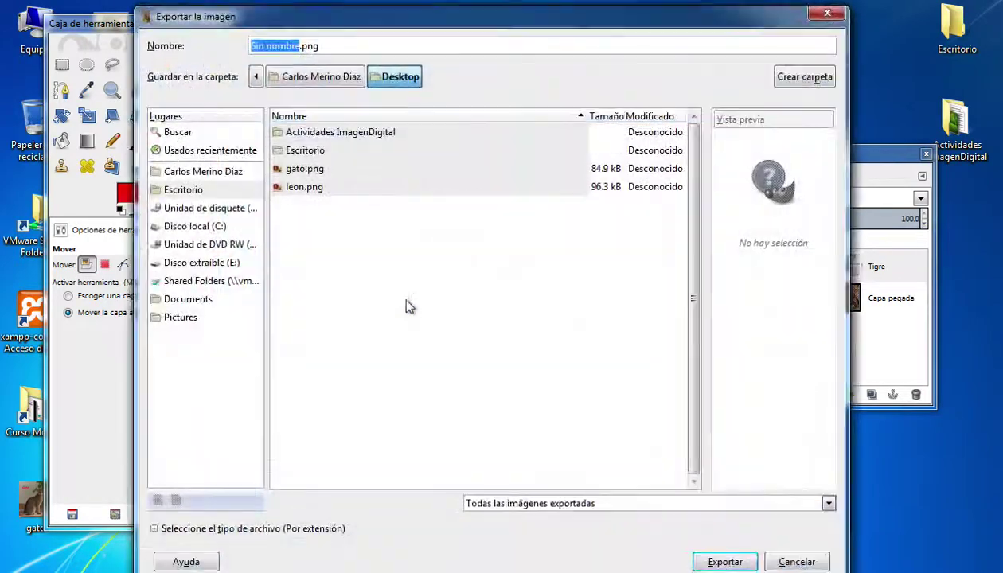
type("tigre")
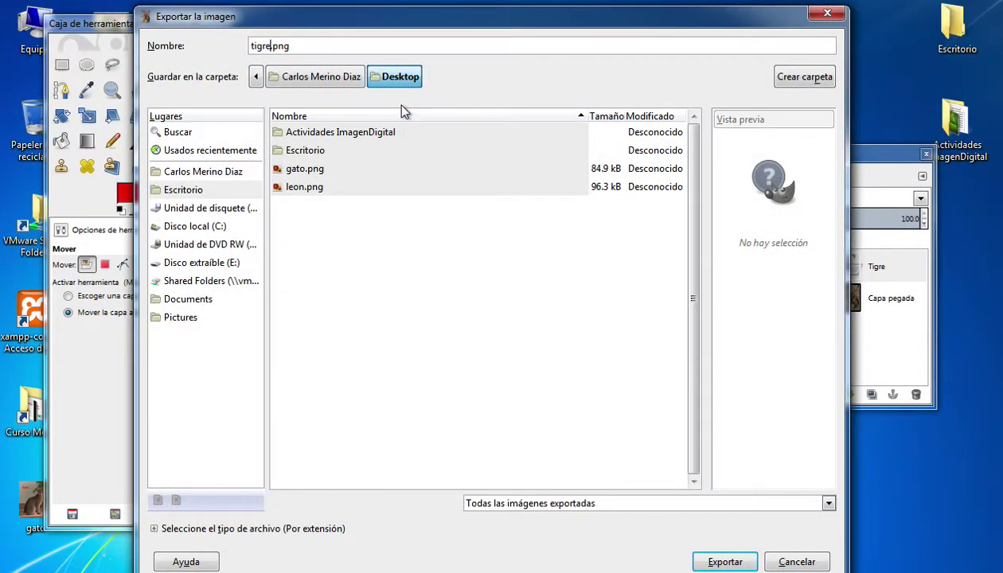
left_click(716, 567)
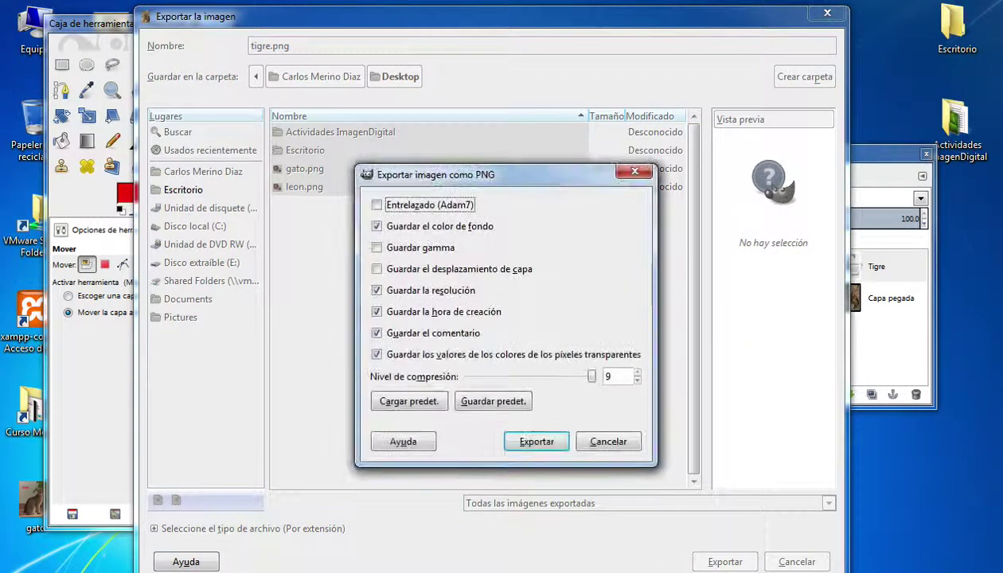
left_click(530, 441)
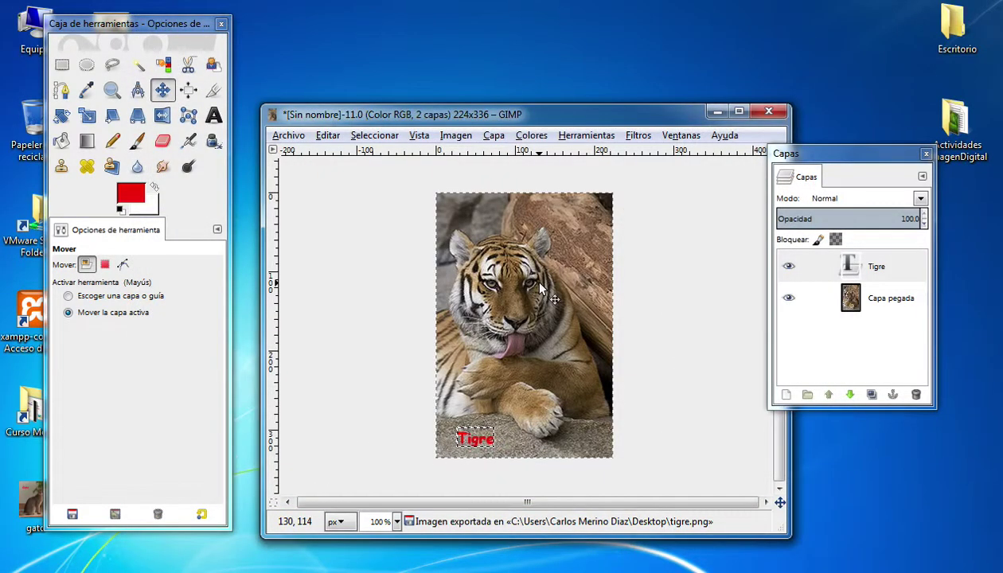
left_click(716, 112)
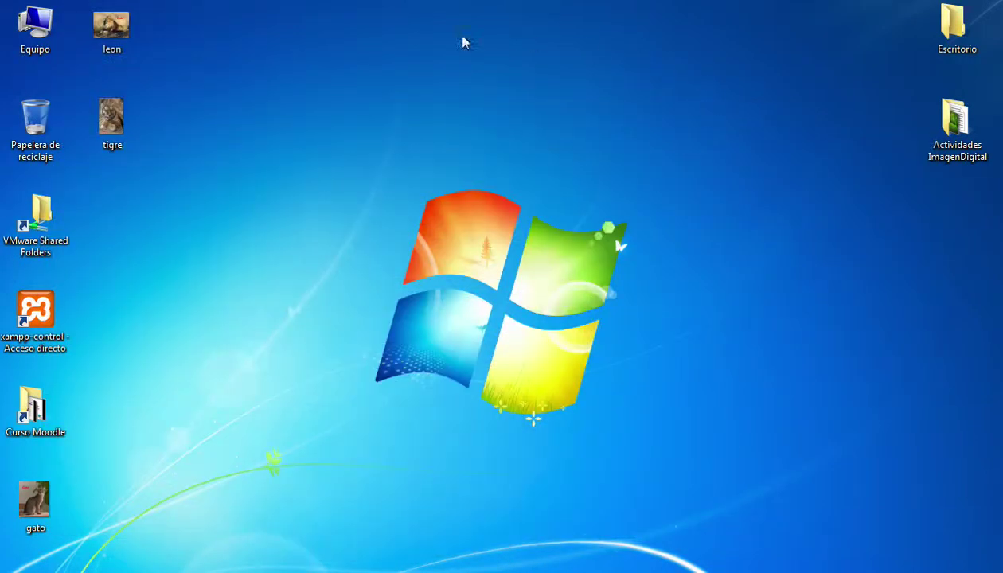
- View gato, leon and tigre in turn in Windows Photo Viewer, ending on tigre
double_click(19, 507)
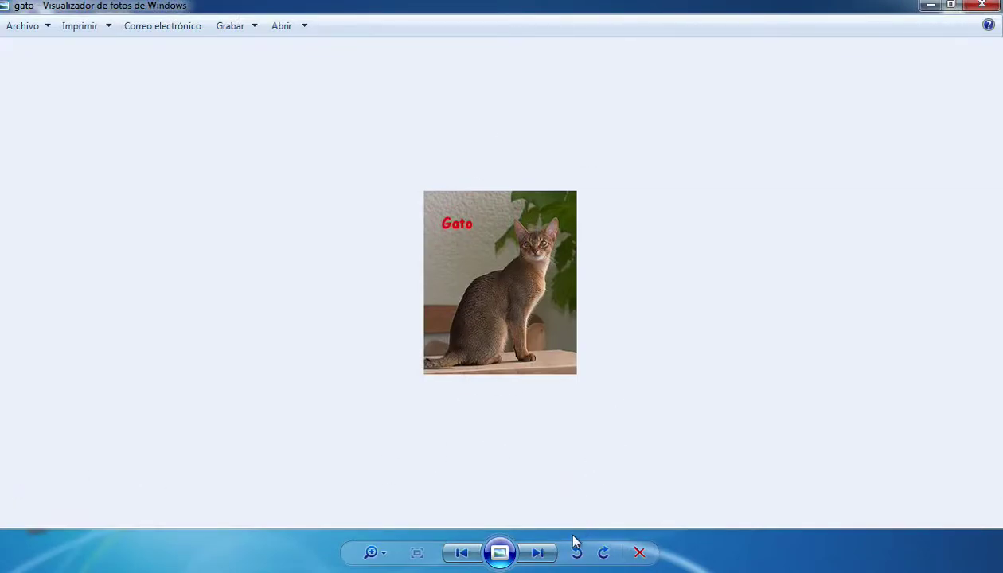
left_click(538, 552)
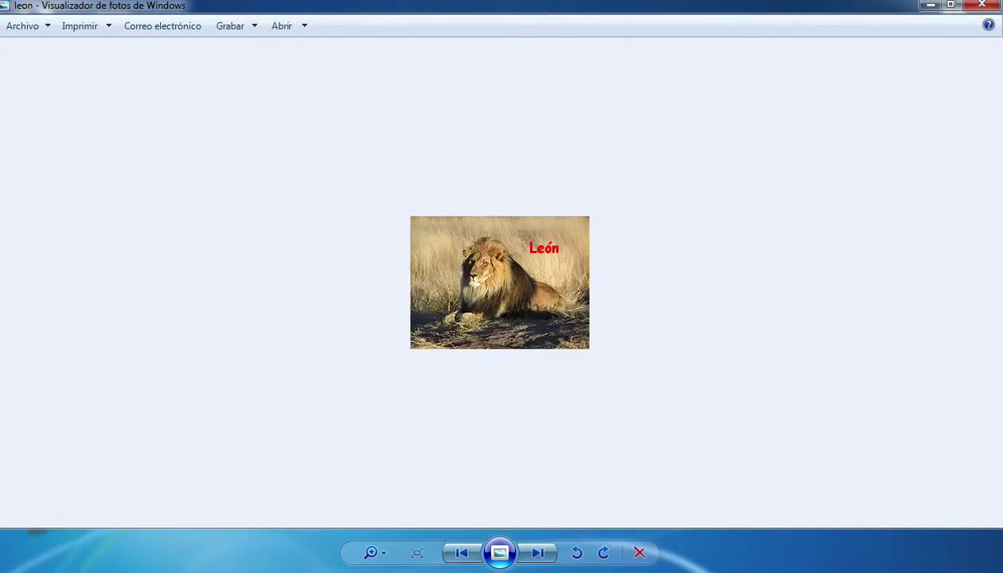
left_click(538, 552)
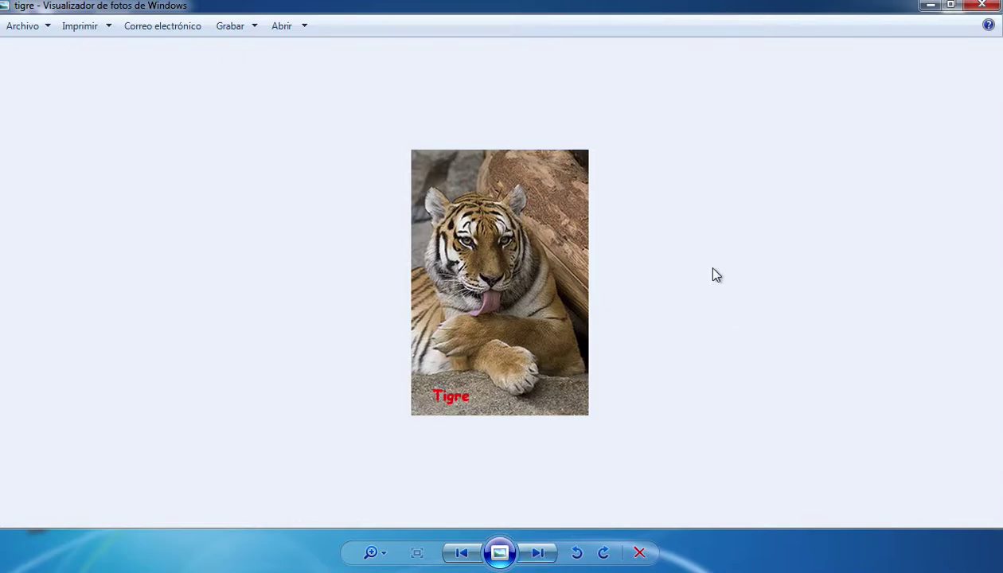